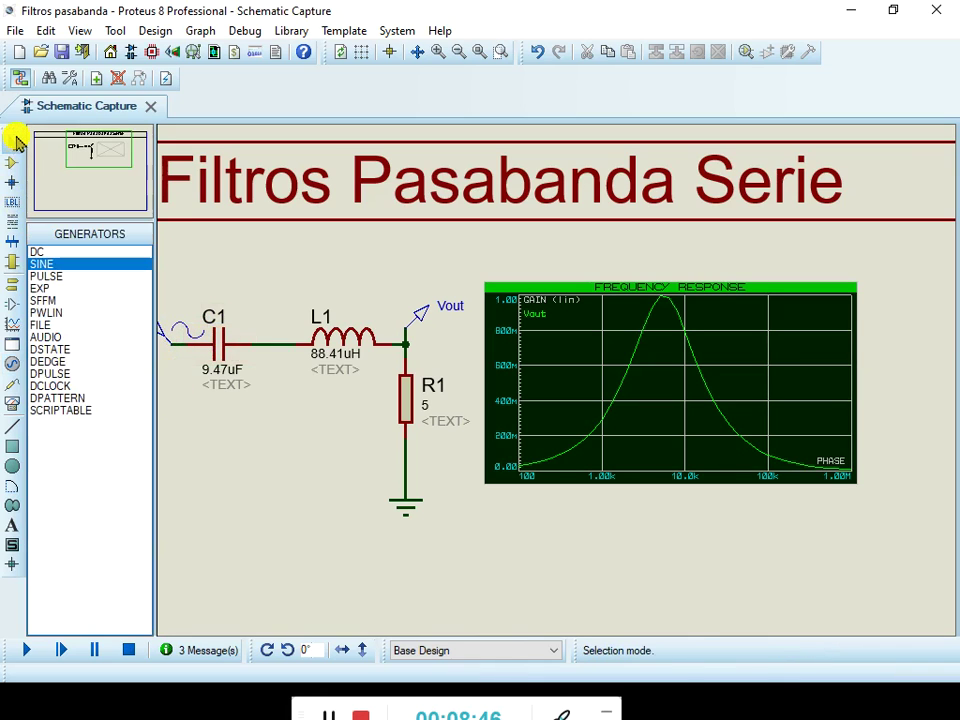
Search the device library for "con" and "ind", filtering the results to the Inductors category
click(12, 162)
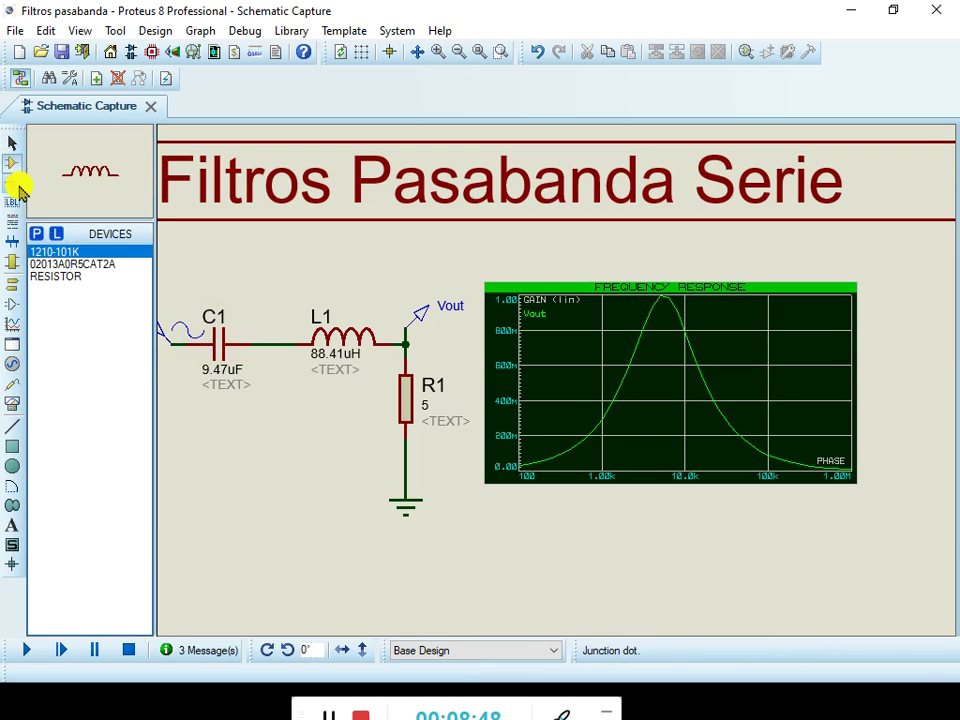
click(35, 235)
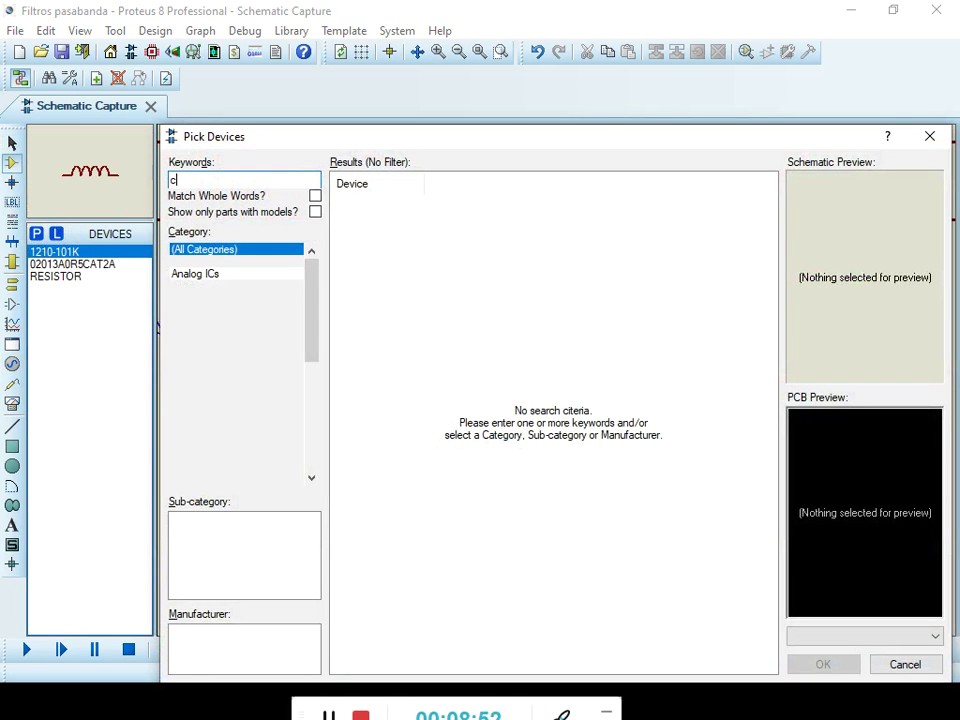
text(con)
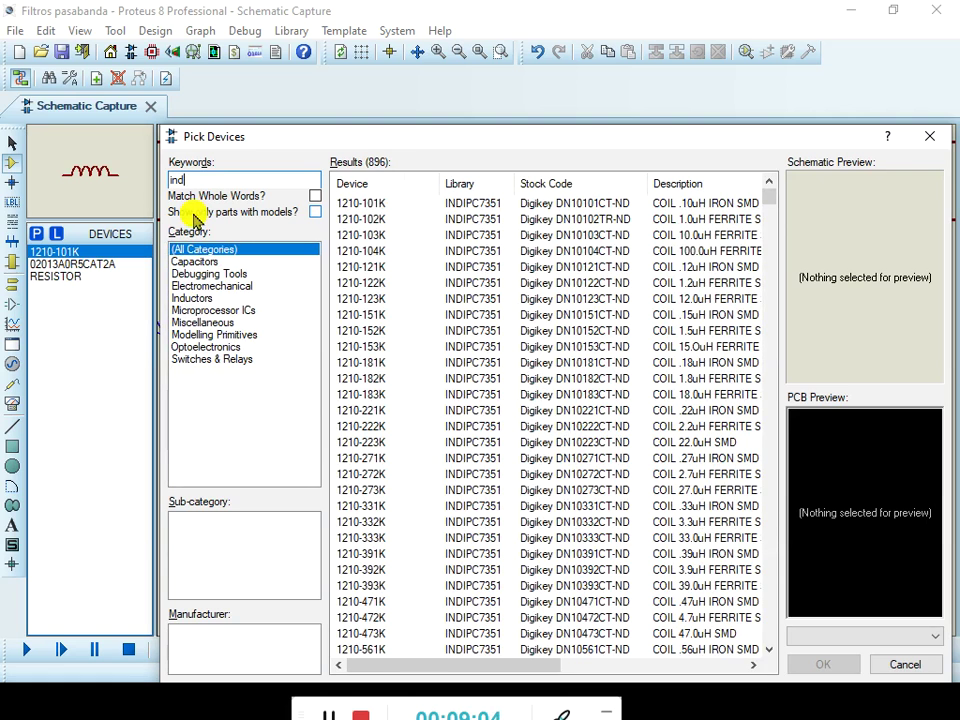
click(188, 298)
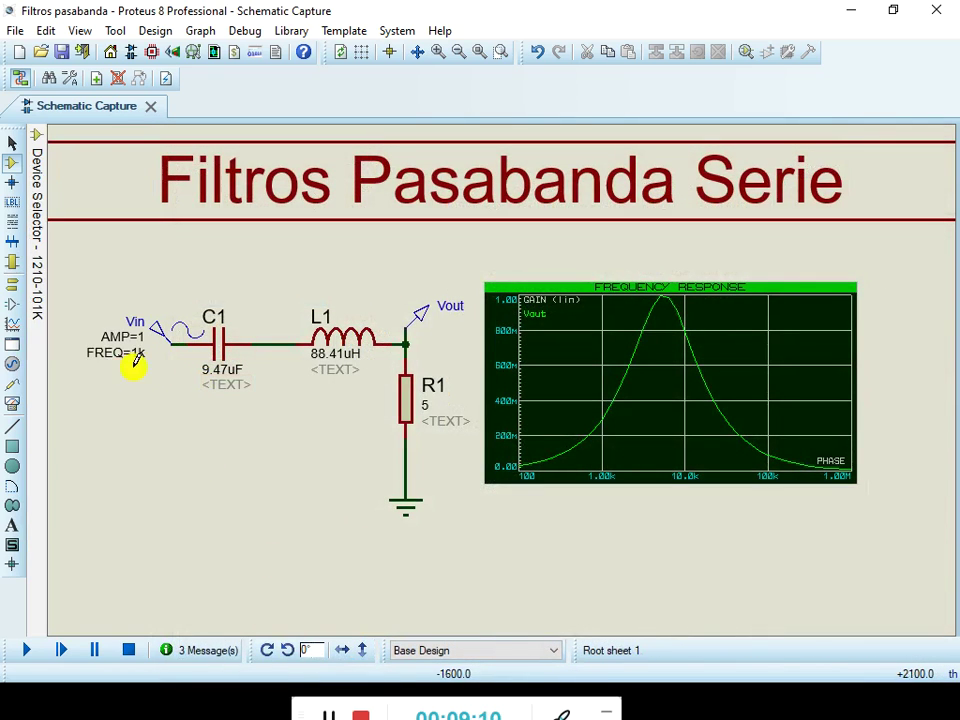
Inspect the Vin sine generator's amplitude and frequency settings with Manual Edits turned off, closing its properties without saving
click(172, 340)
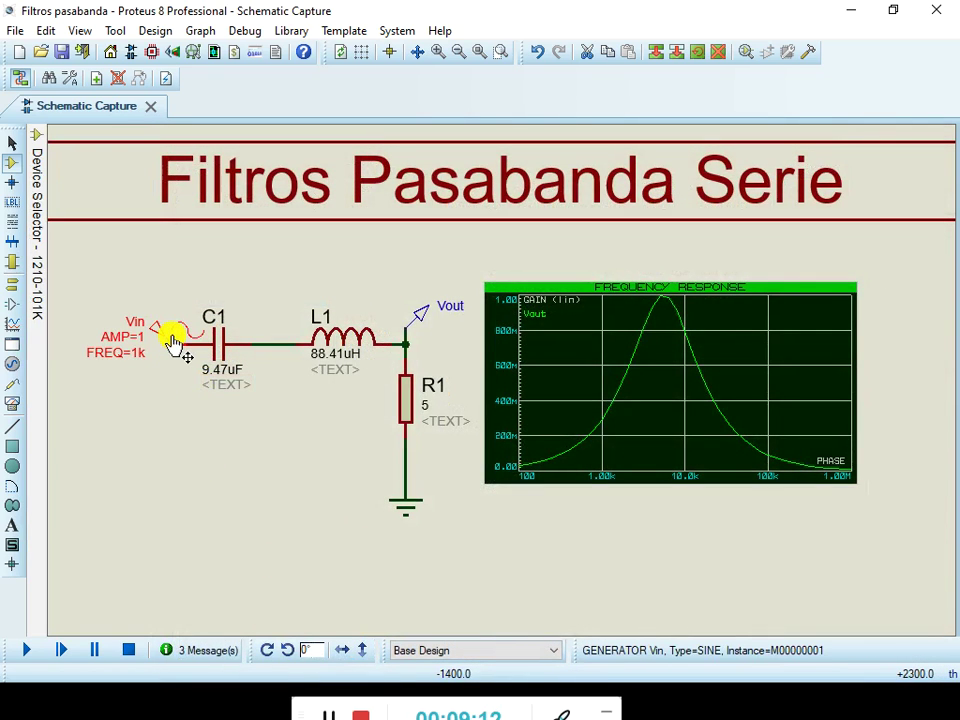
double_click(172, 338)
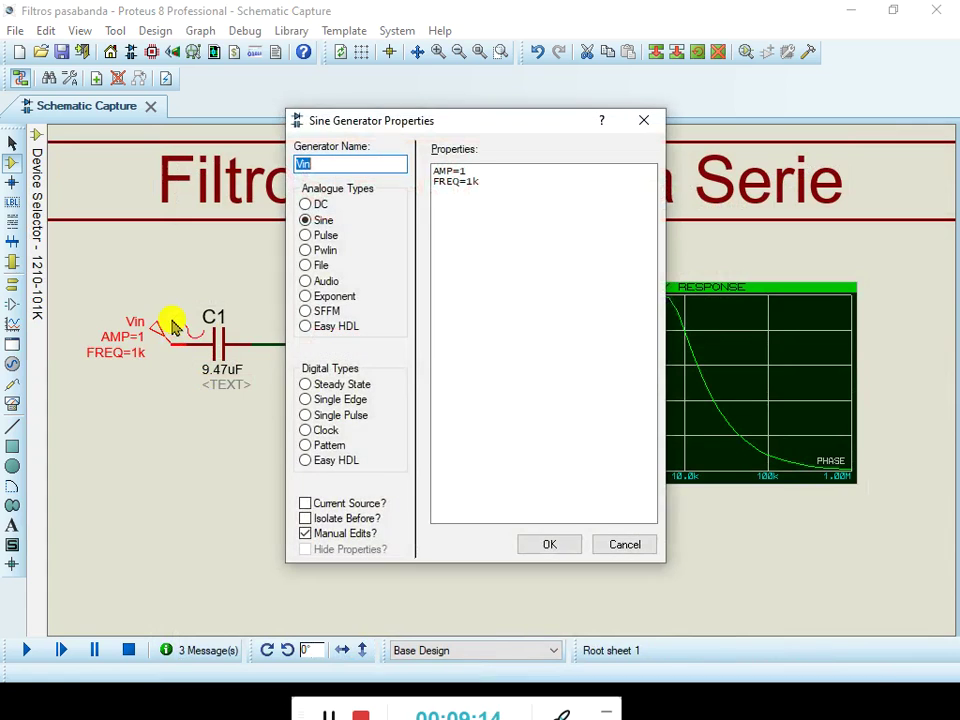
click(306, 220)
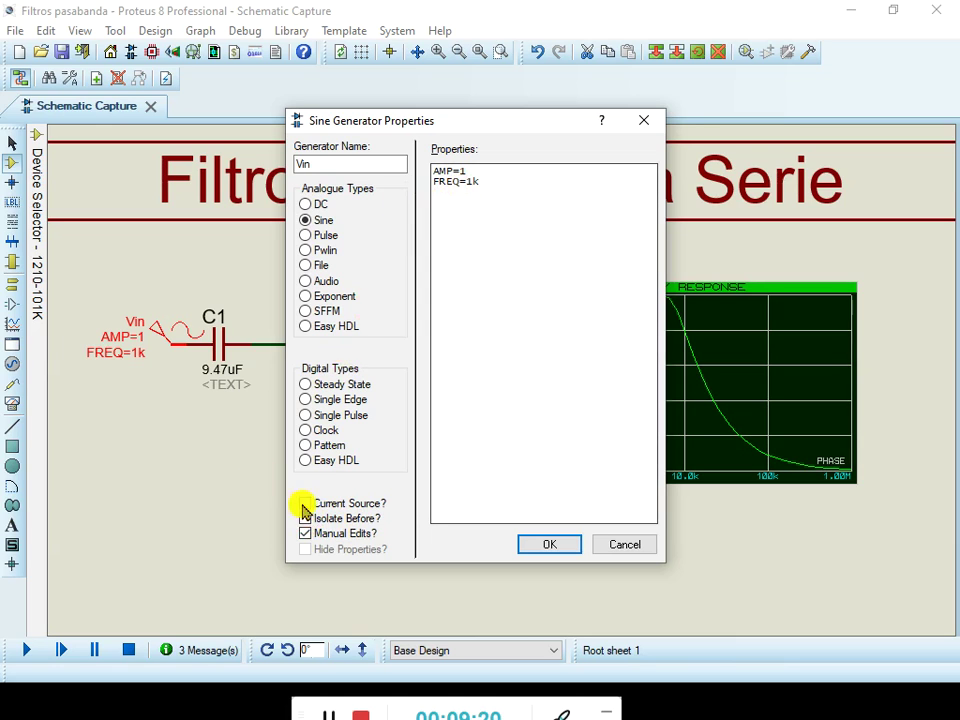
click(306, 533)
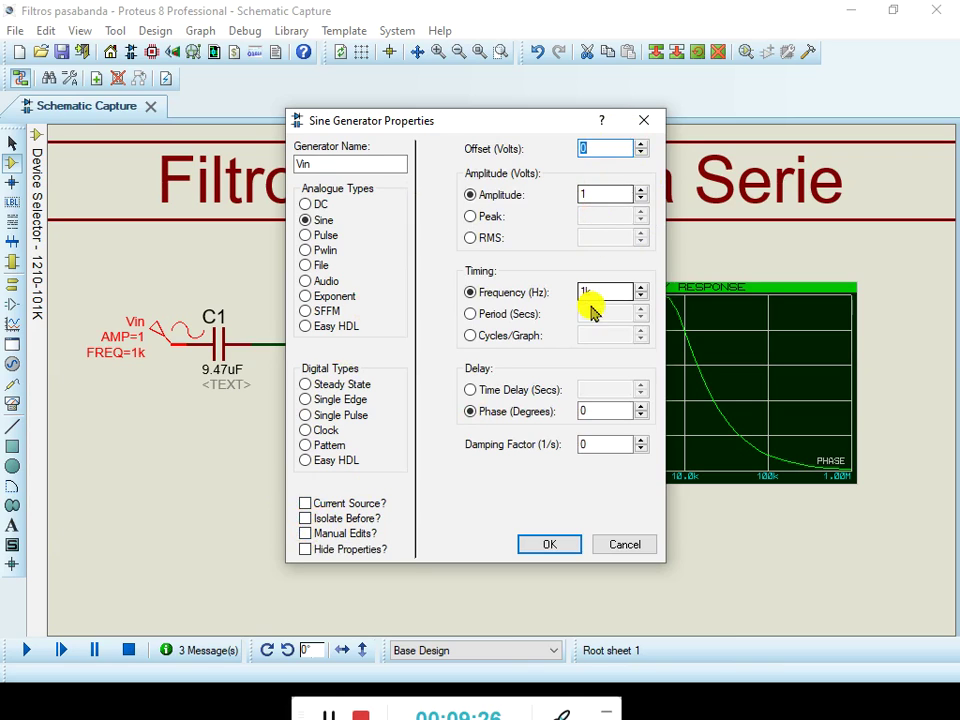
click(624, 547)
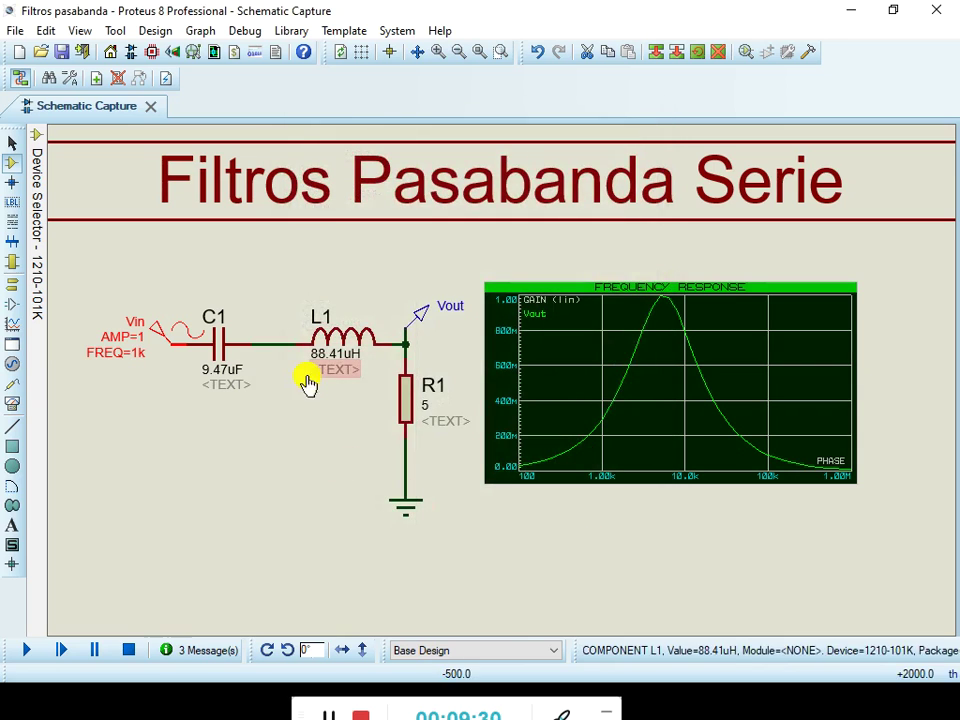
Inspect the component properties of capacitor C1, inductor L1 and resistor R1, leaving their values as they are
double_click(217, 347)
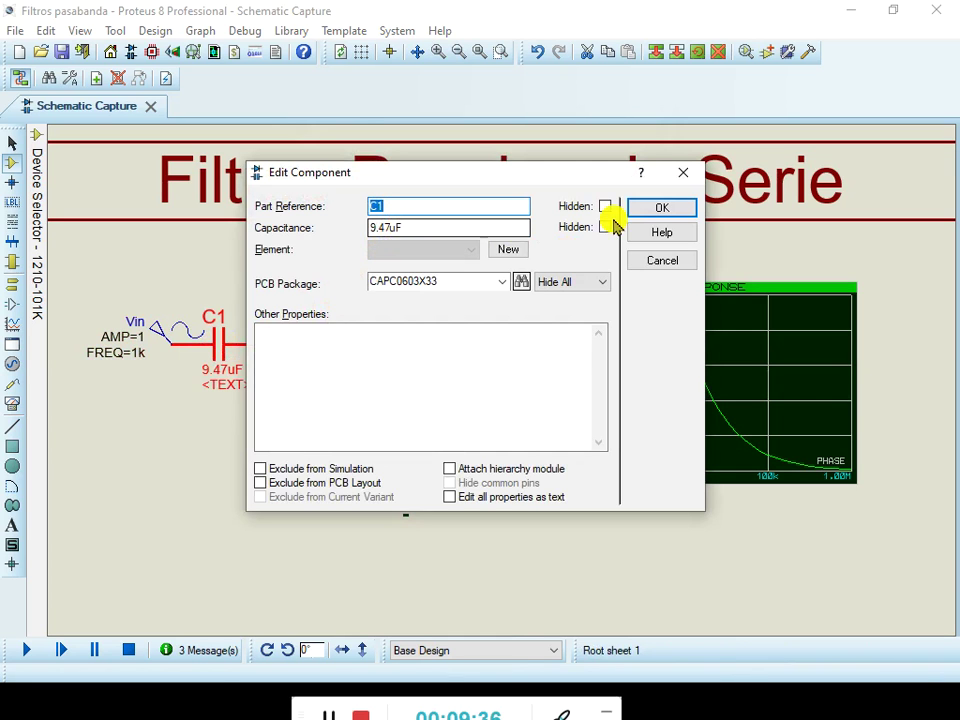
click(681, 180)
double_click(343, 336)
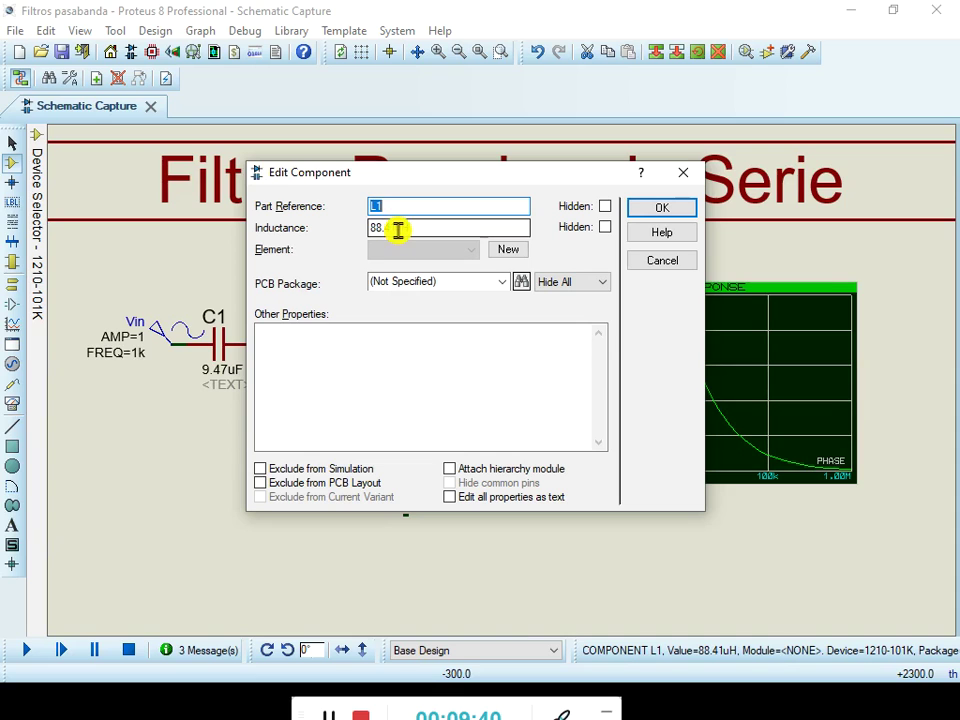
click(681, 176)
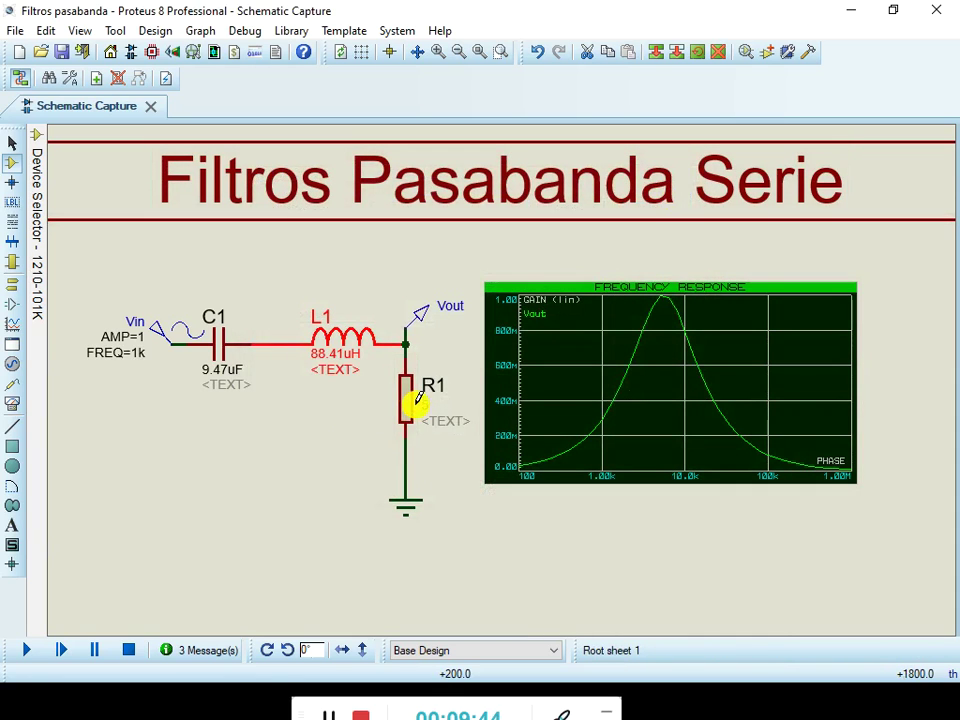
double_click(412, 400)
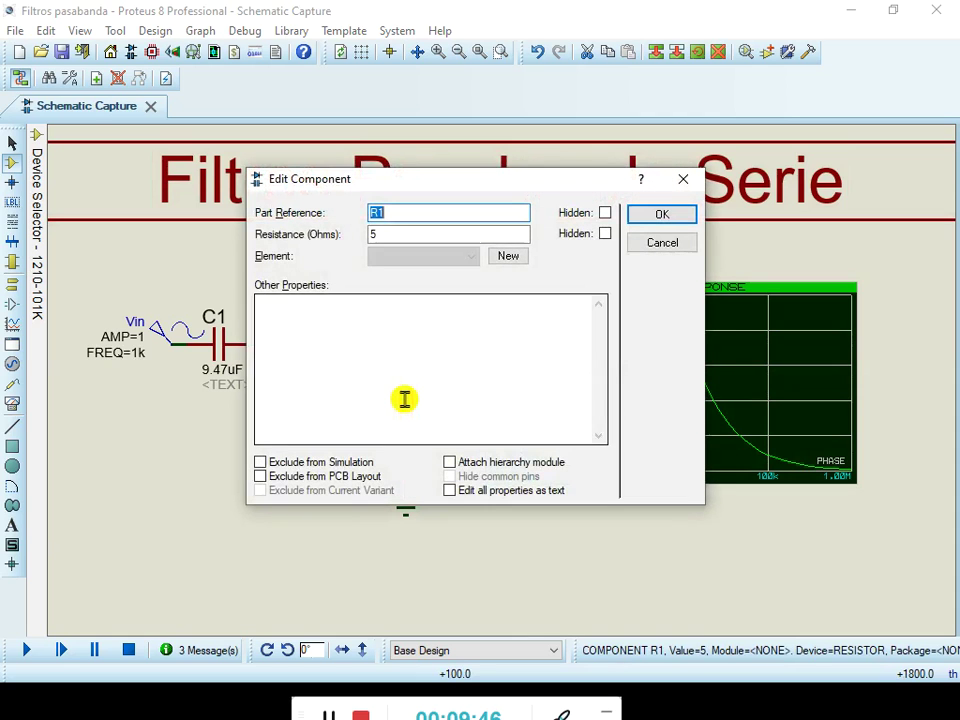
click(645, 215)
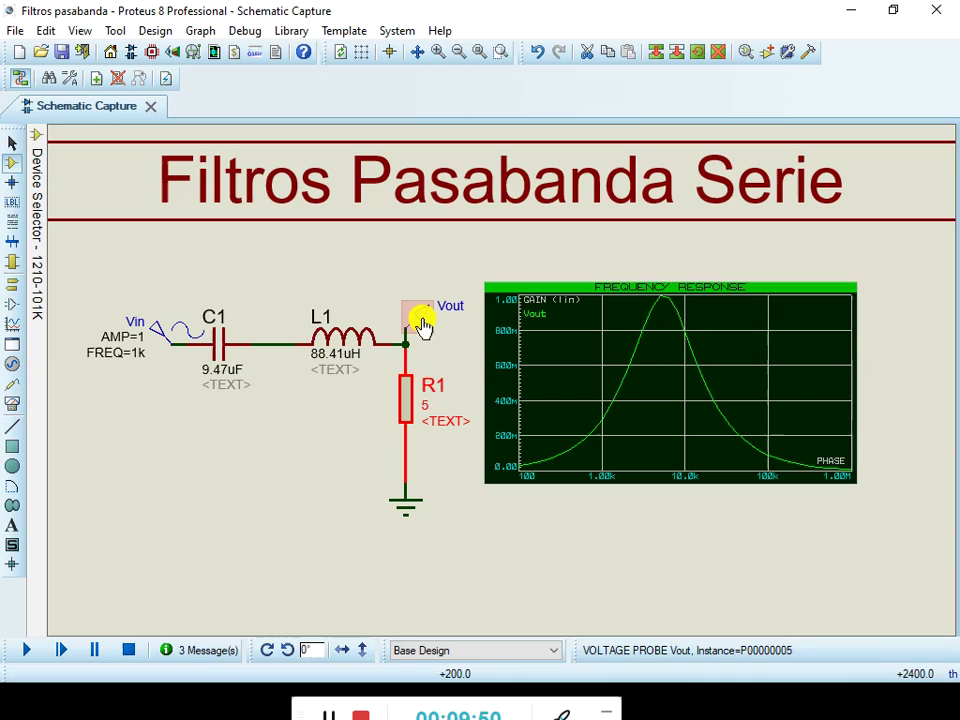
Switch to probe placement and review the existing frequency response graph's settings without changing them
click(12, 384)
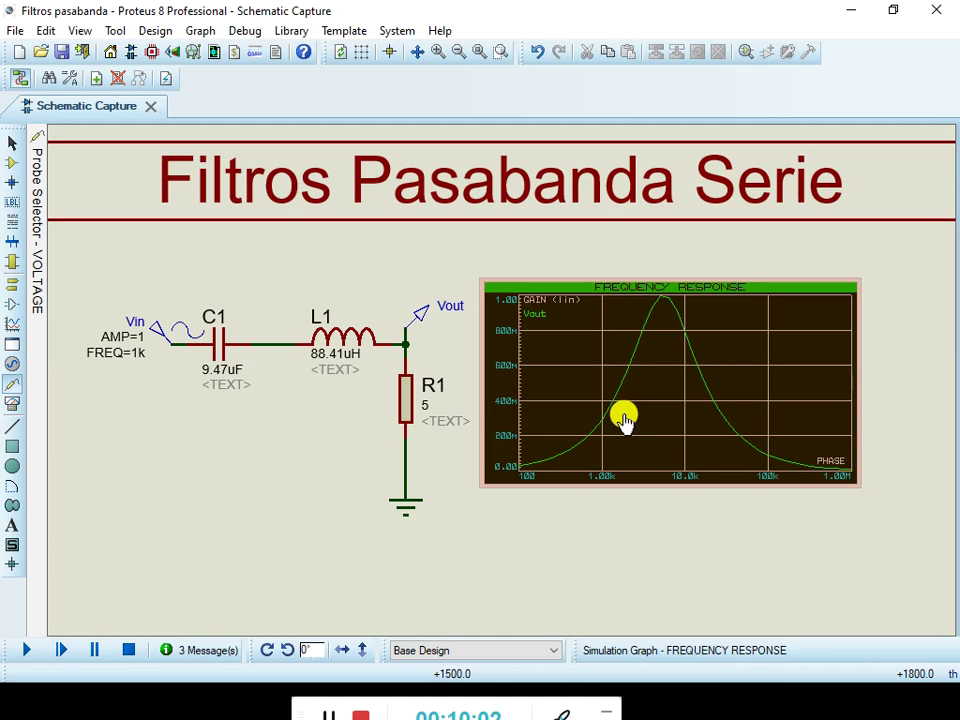
right_click(665, 378)
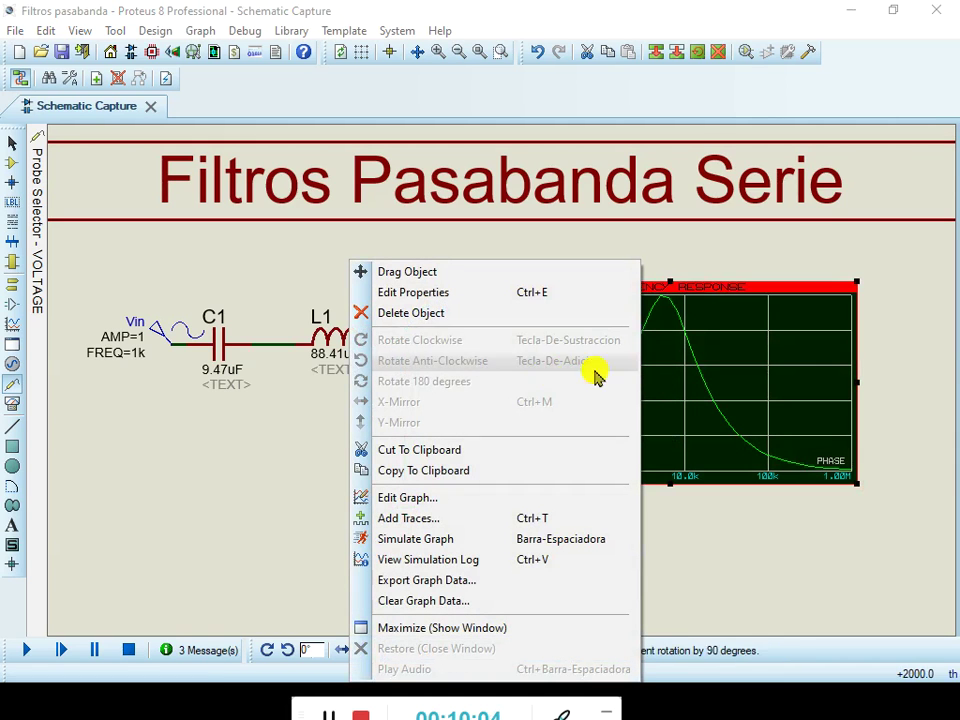
click(421, 498)
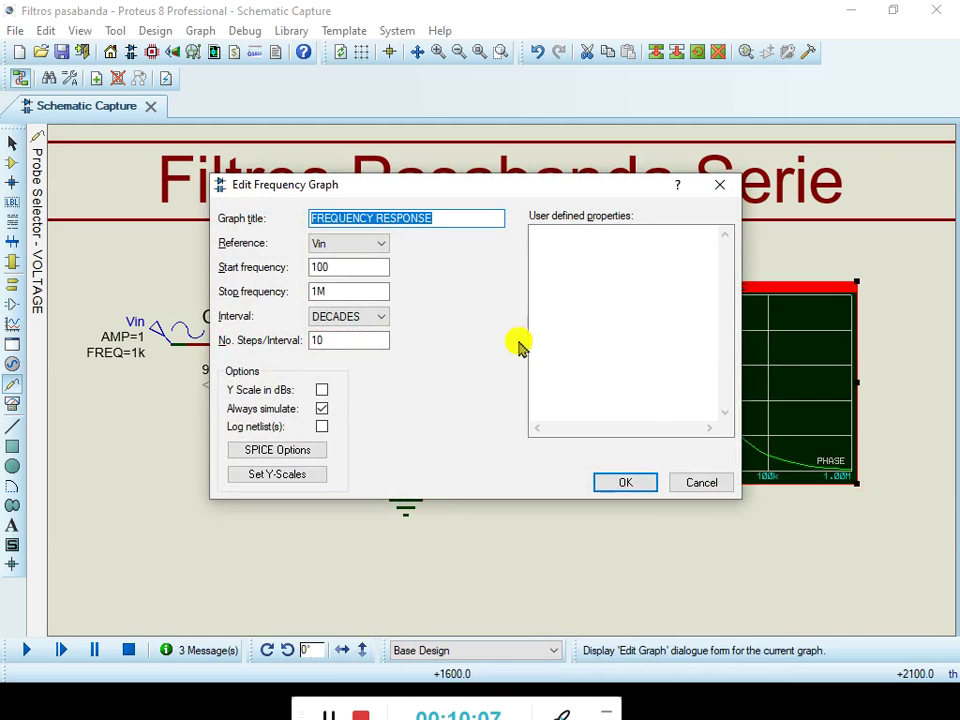
click(720, 185)
Replace the existing frequency response graph with a new FREQUENCY graph beside the circuit and add the Vout probe as its trace
right_click(686, 341)
click(491, 313)
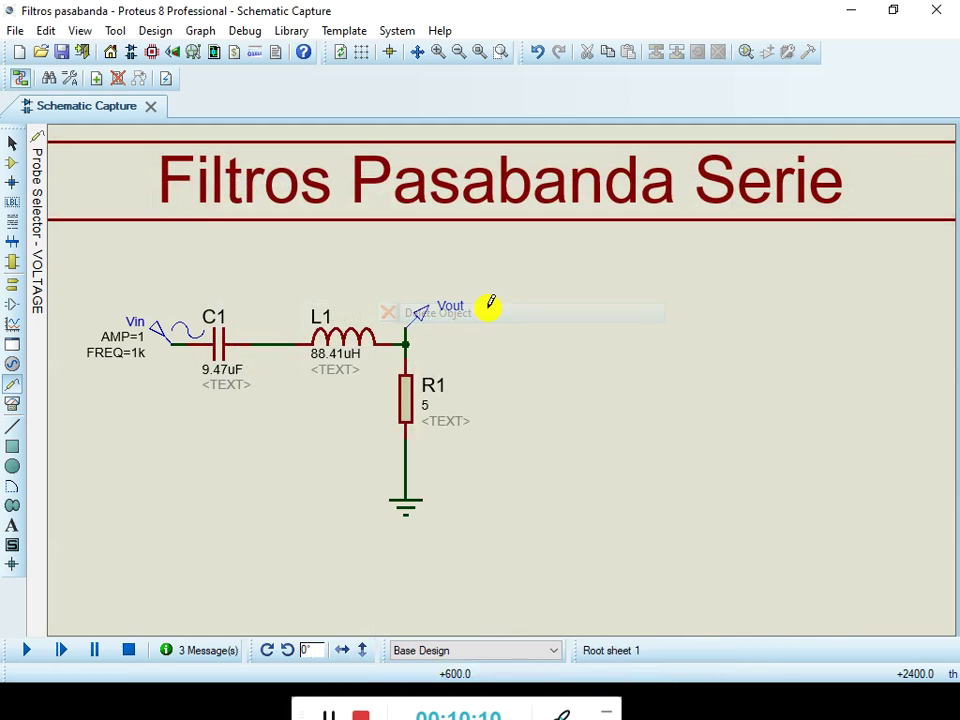
click(12, 324)
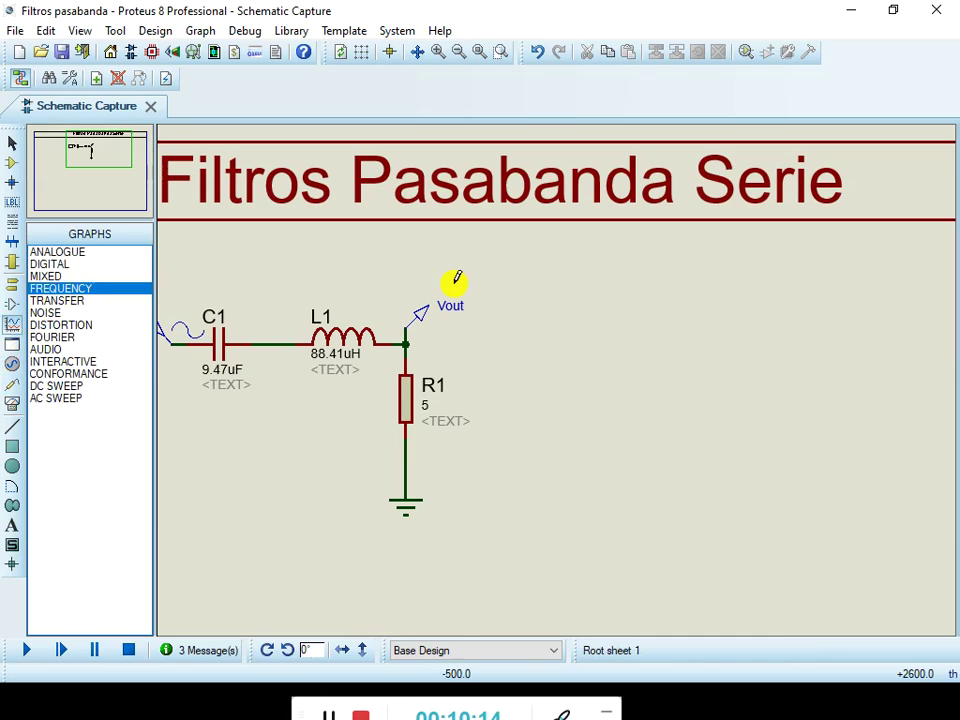
mouse_move(500, 297)
mouse_down()
mouse_move(499, 508)
mouse_move(838, 480)
mouse_move(858, 484)
mouse_move(872, 538)
mouse_move(888, 530)
mouse_move(879, 519)
mouse_up()
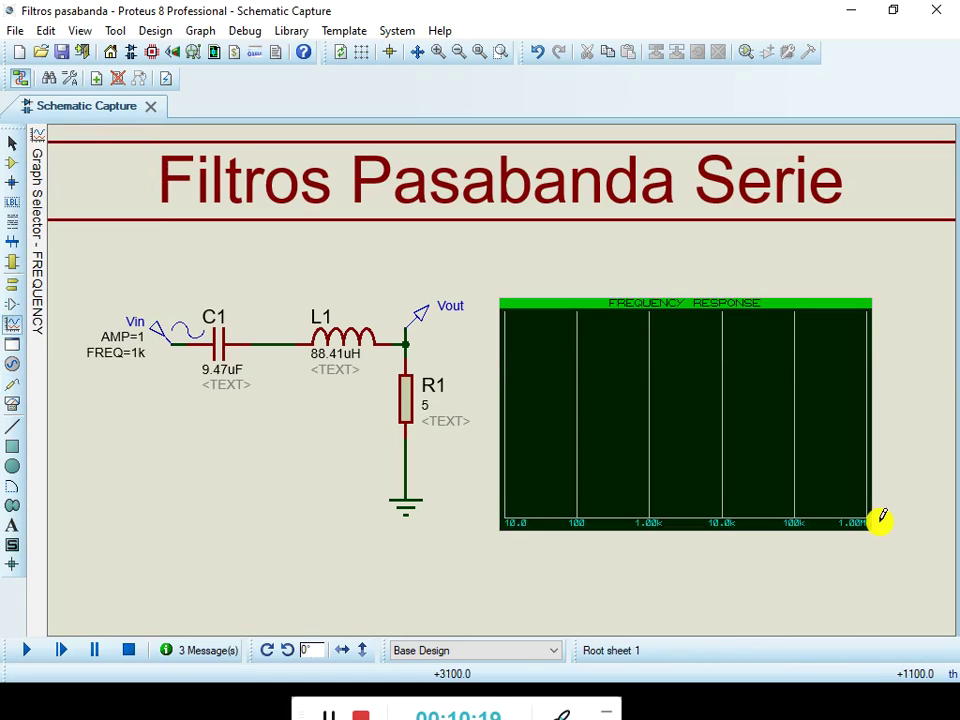
click(433, 318)
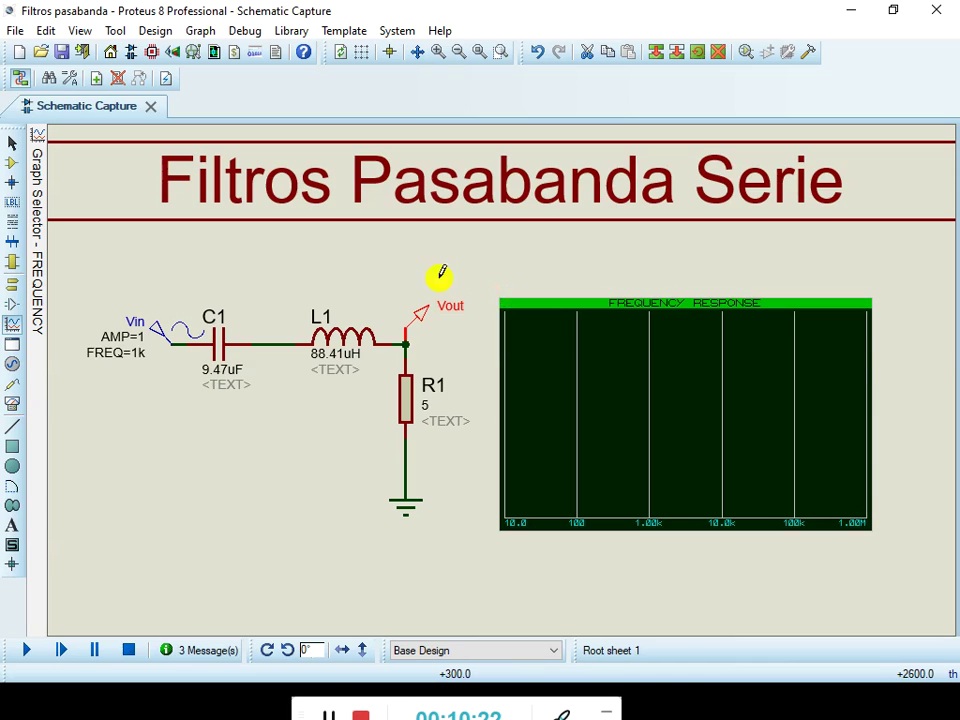
drag(422, 313, 547, 365)
Set the new graph's reference to Vin, turn off Y Scale in dBs, and resimulate it
right_click(553, 361)
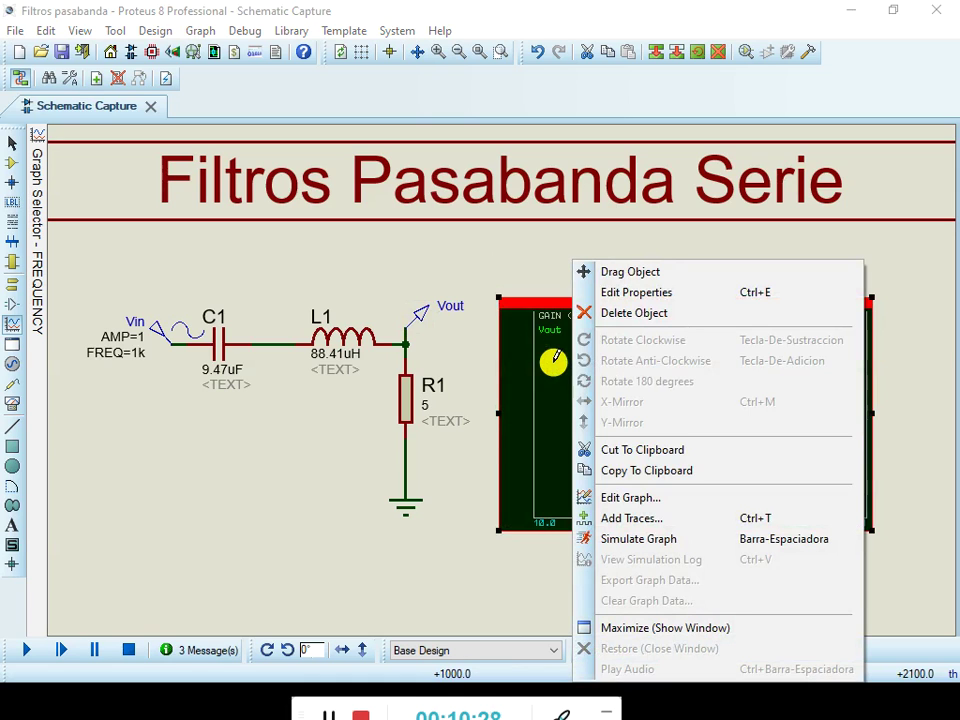
click(624, 497)
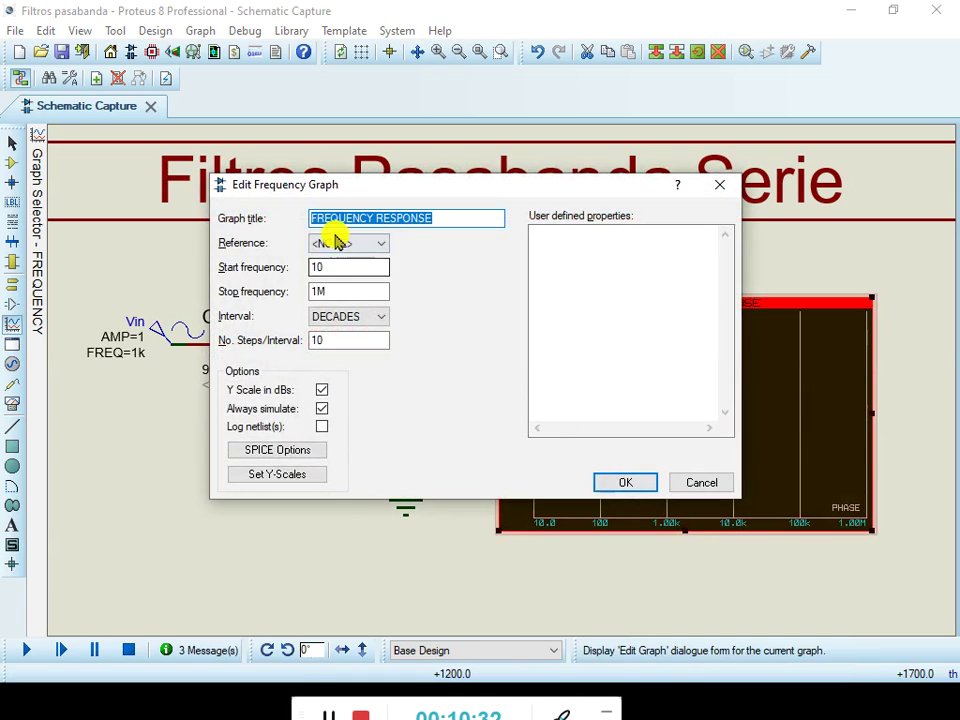
click(386, 245)
click(362, 271)
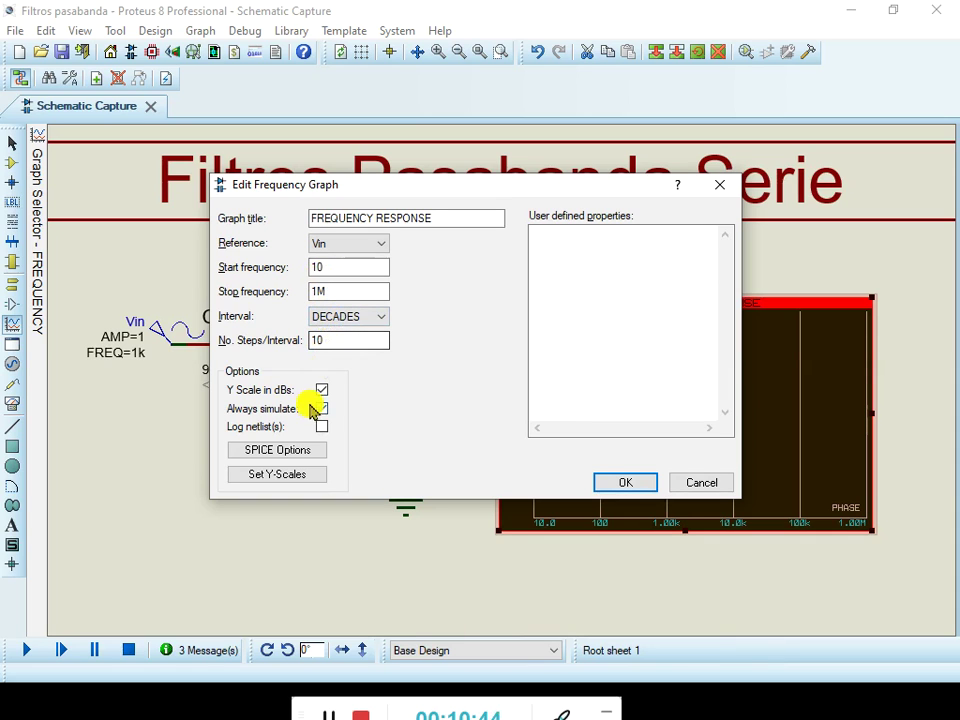
click(622, 482)
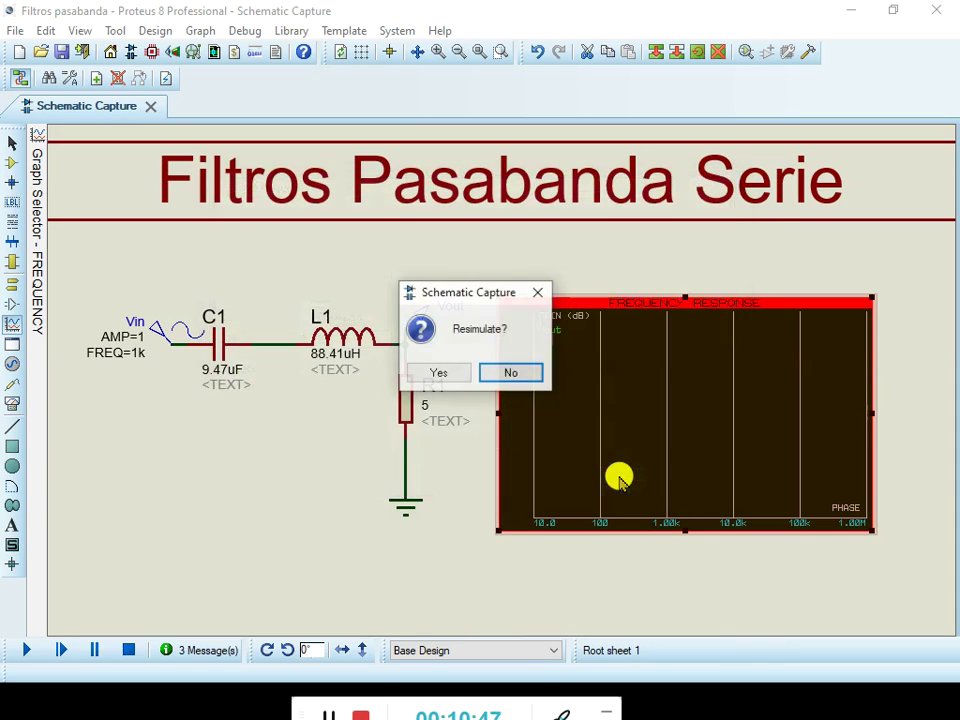
click(440, 373)
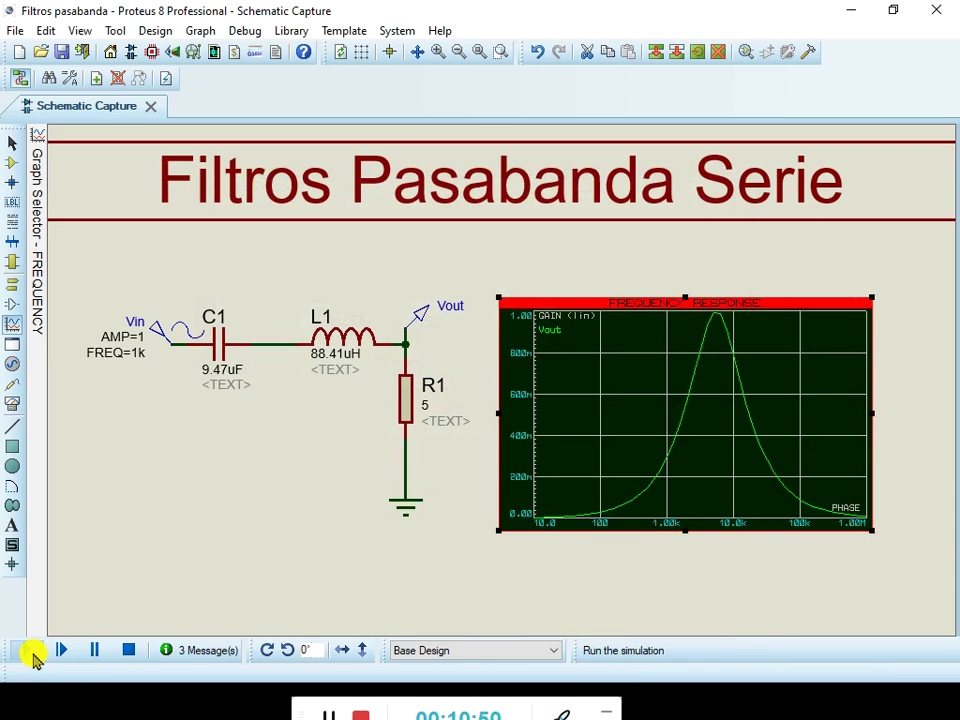
Run the circuit simulation briefly to check the Vout probe, and stop it
click(31, 652)
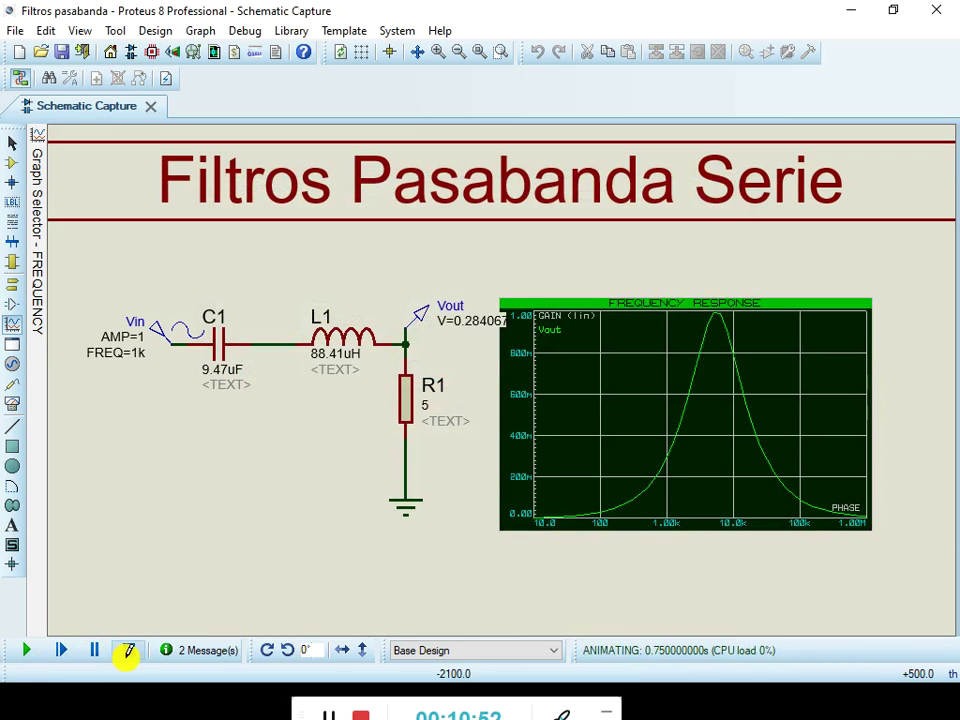
click(127, 652)
Maximize the frequency response graph and measure the frequency and gain at the peak of the Vout curve
click(649, 484)
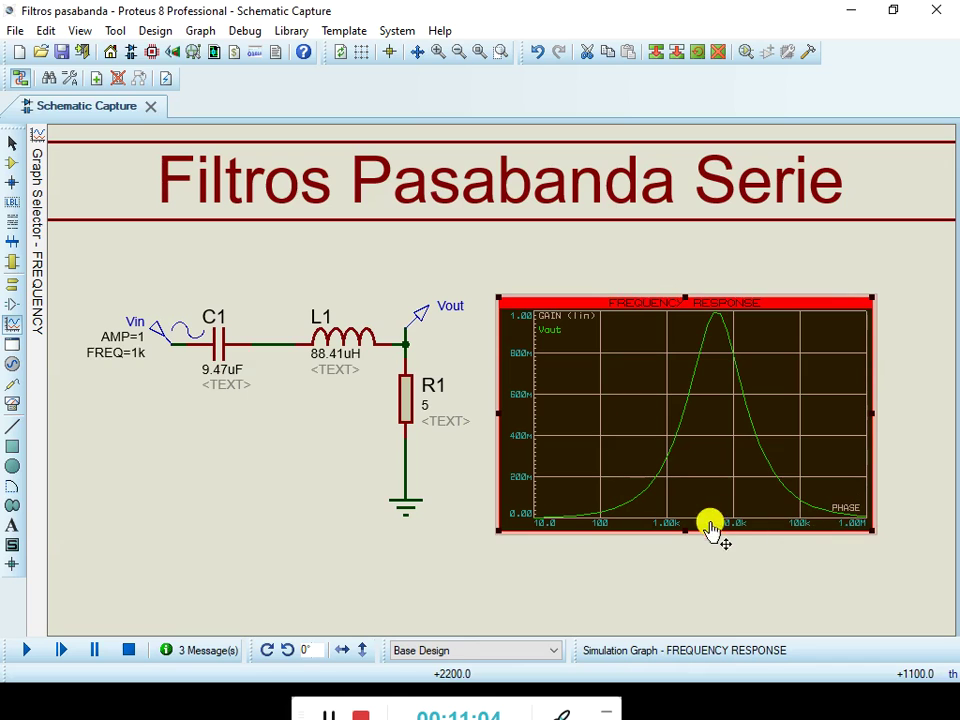
right_click(706, 398)
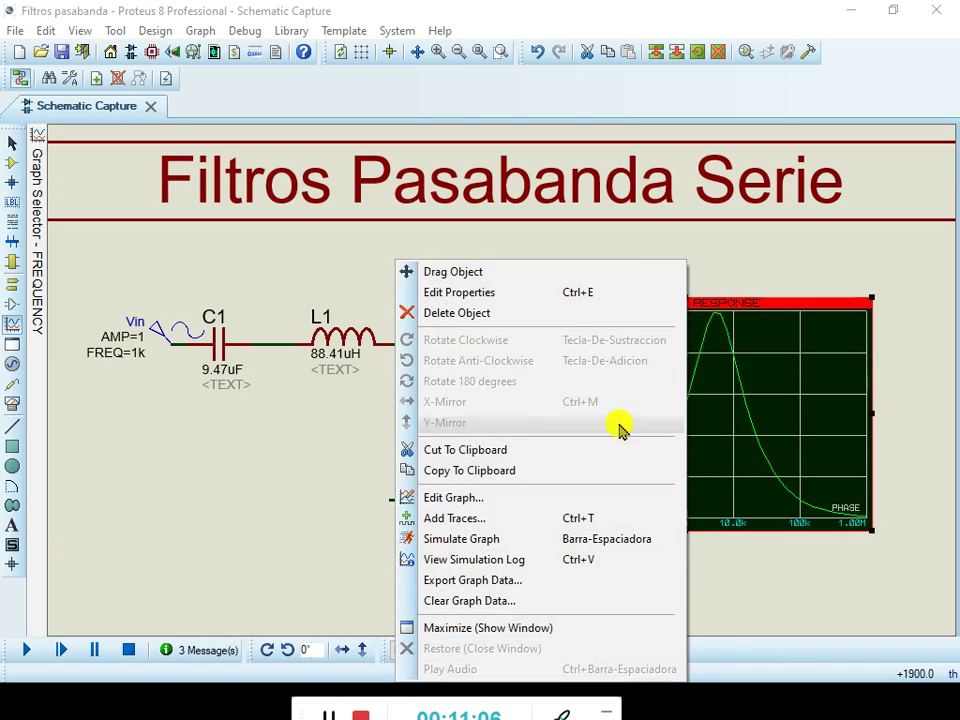
click(468, 630)
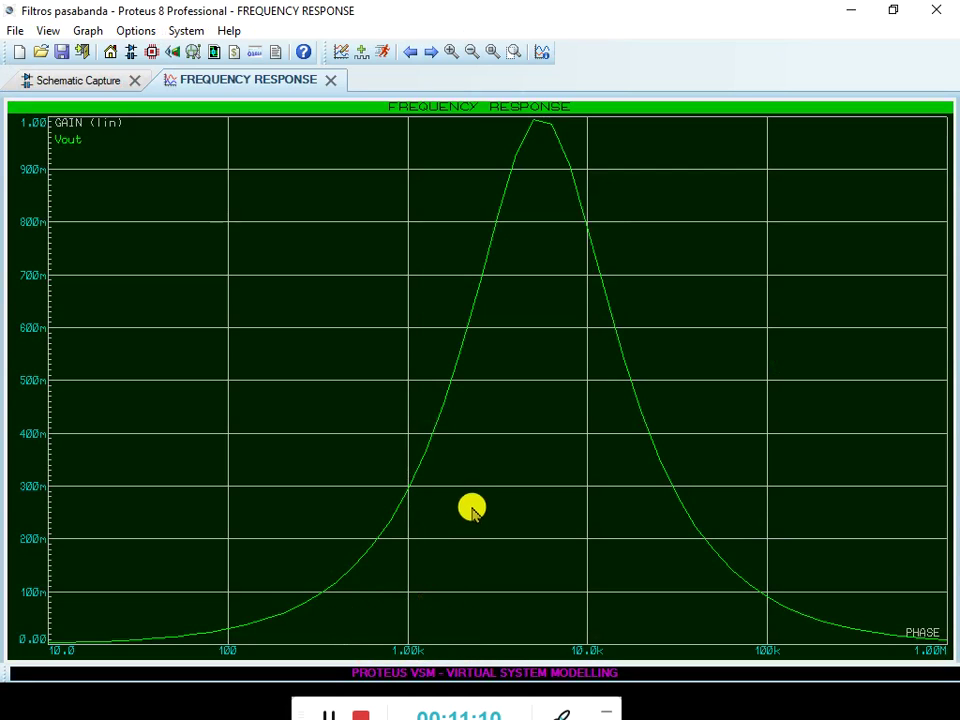
click(510, 178)
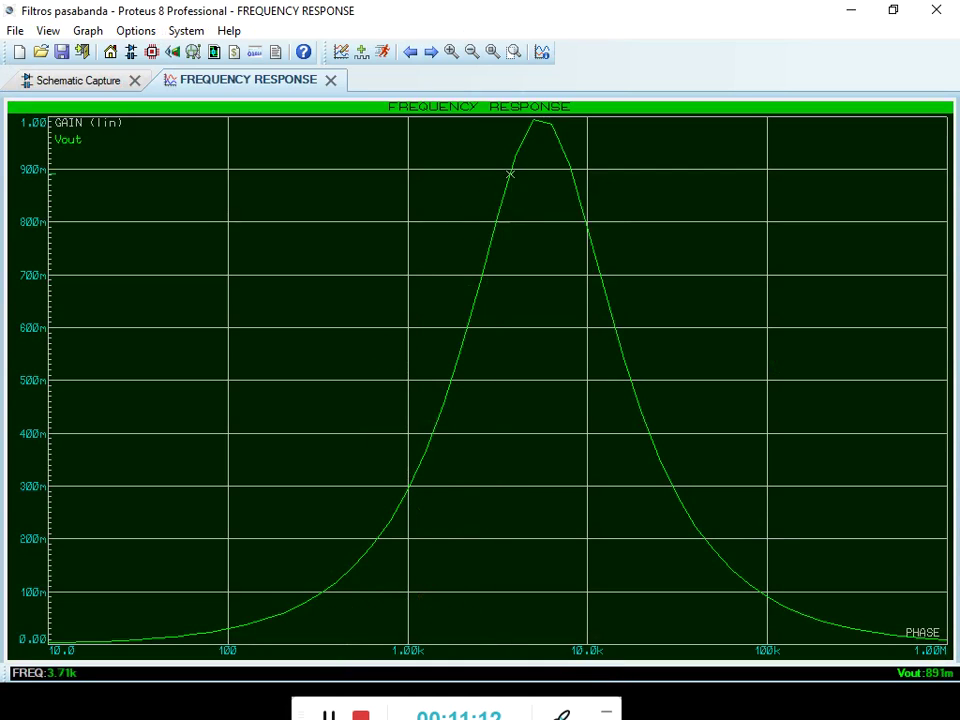
click(537, 121)
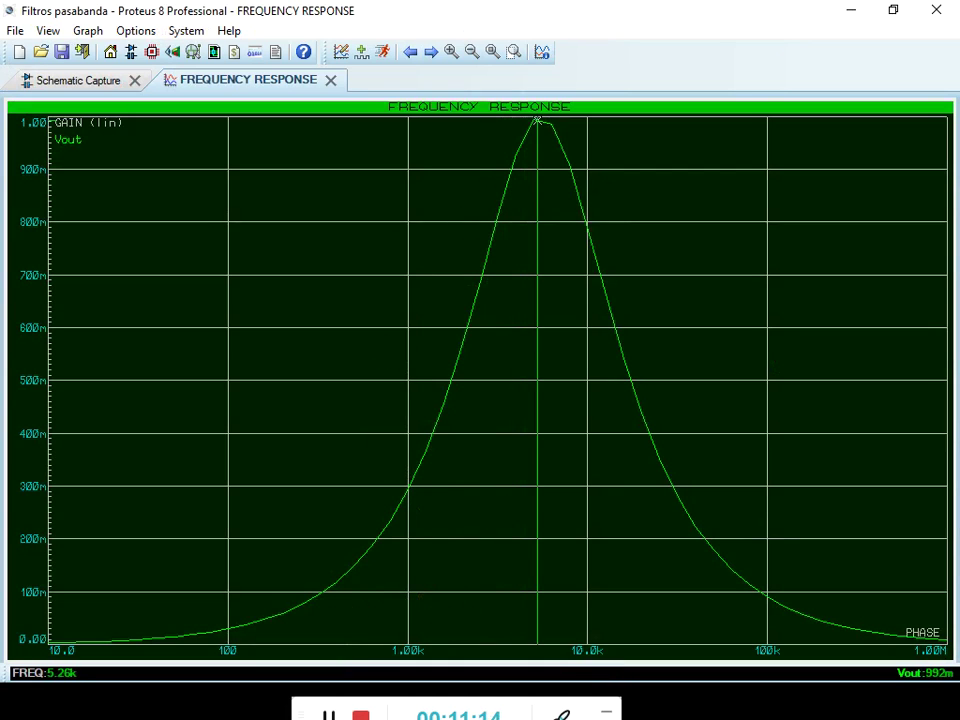
drag(537, 121, 535, 121)
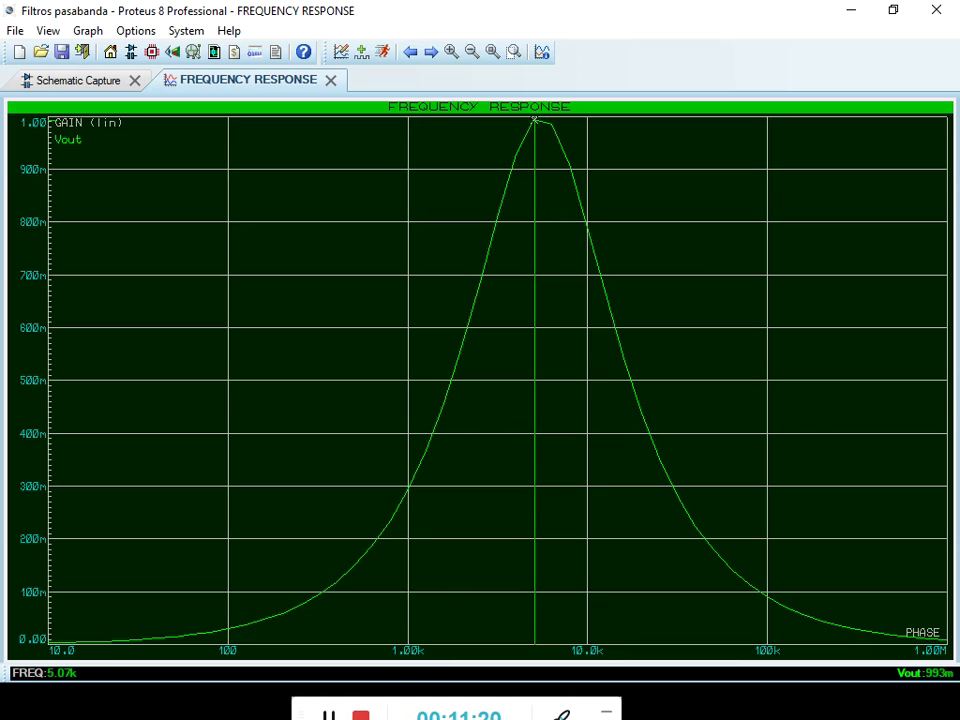
Switch to the PowerPoint slide show with the table of relative errors, theoretical versus simulated
key(alt+Tab)
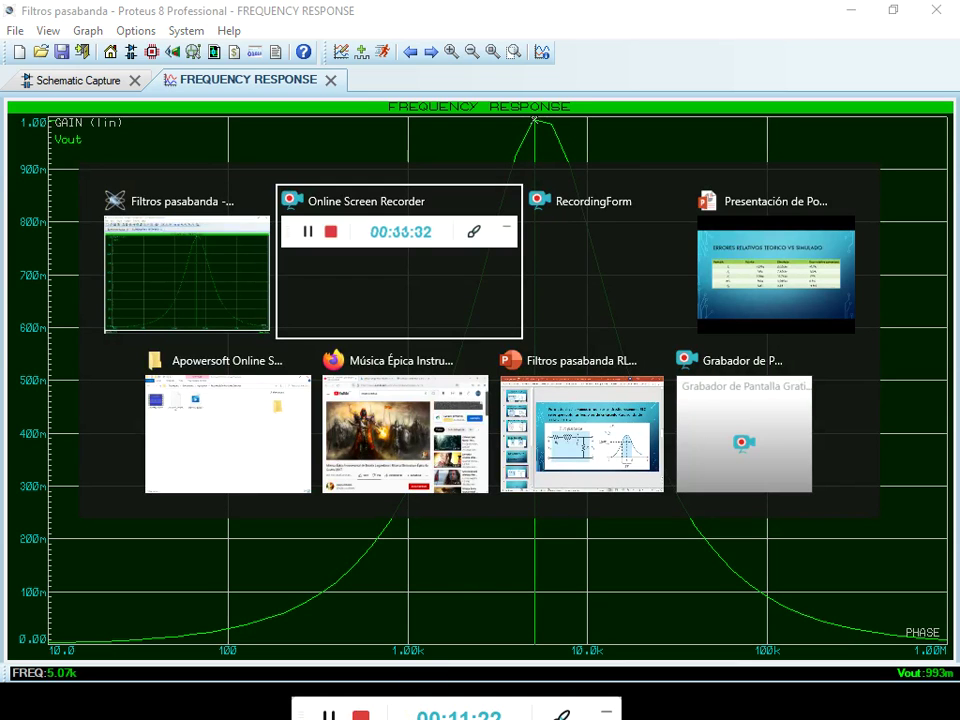
key(Tab)
key(Tab)
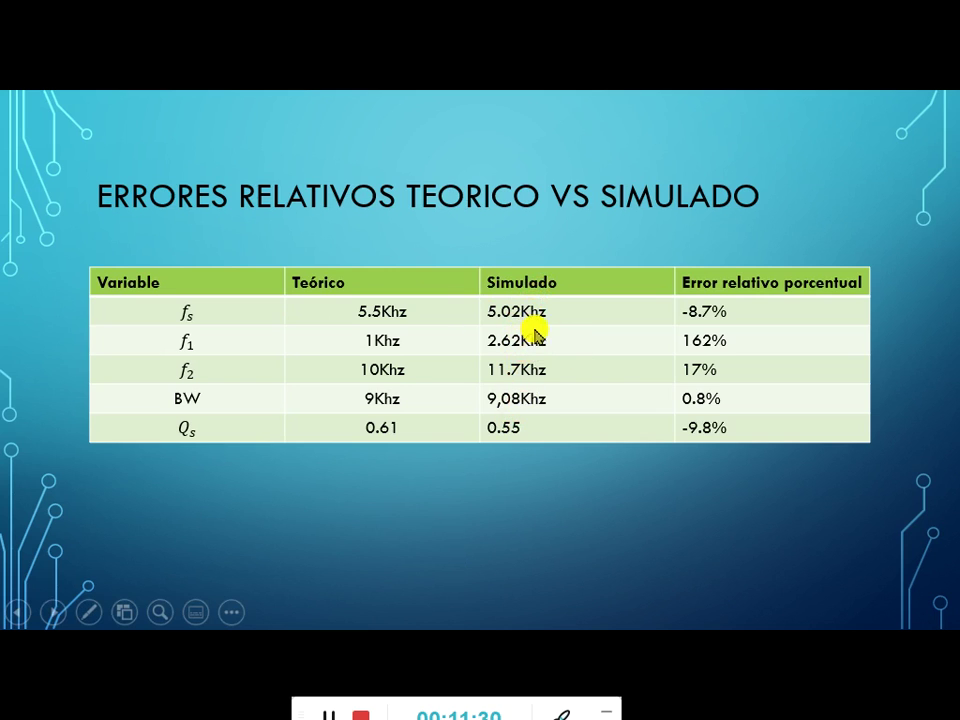
Switch back to Proteus and measure the lower and upper cutoff frequencies of the Vout curve at a gain of about 707m
key(alt+Tab)
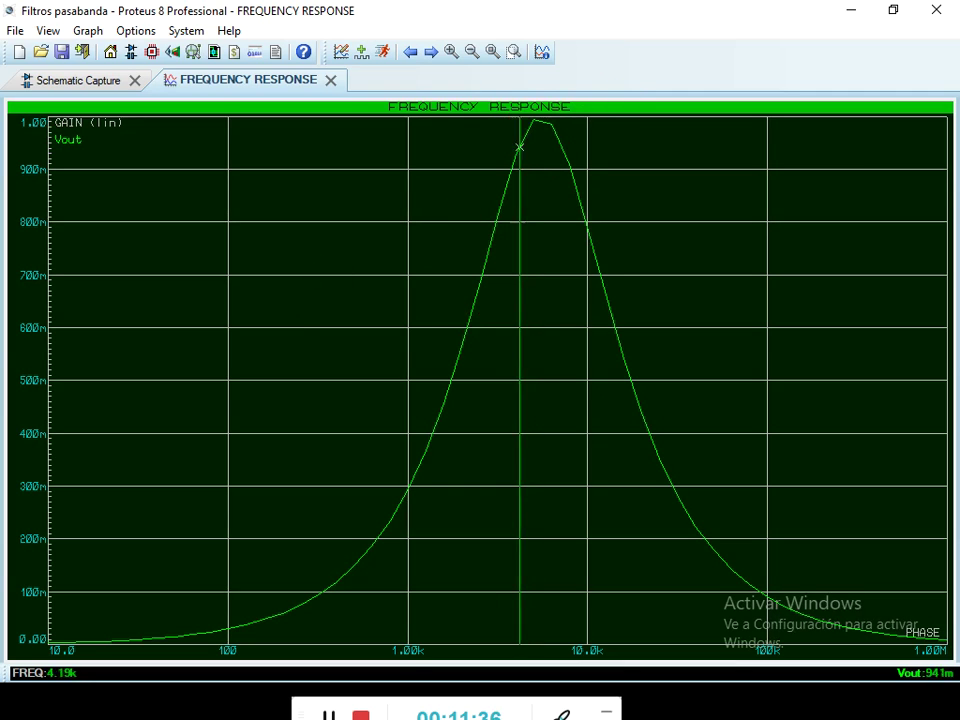
mouse_move(403, 300)
mouse_down()
mouse_move(476, 285)
mouse_move(487, 257)
mouse_move(482, 271)
mouse_up()
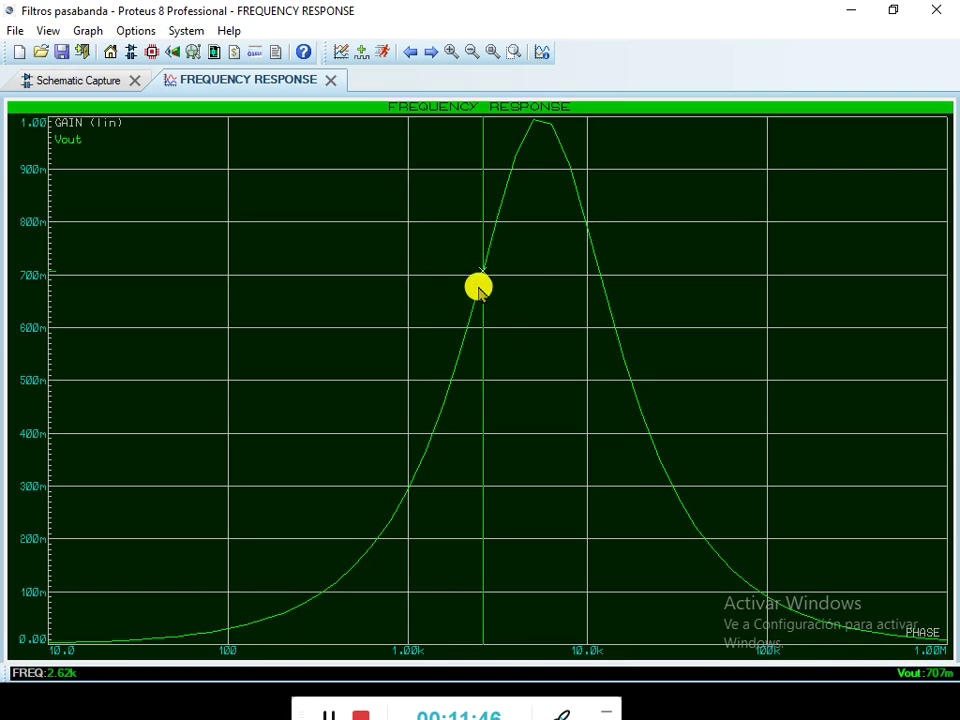
drag(483, 268, 587, 338)
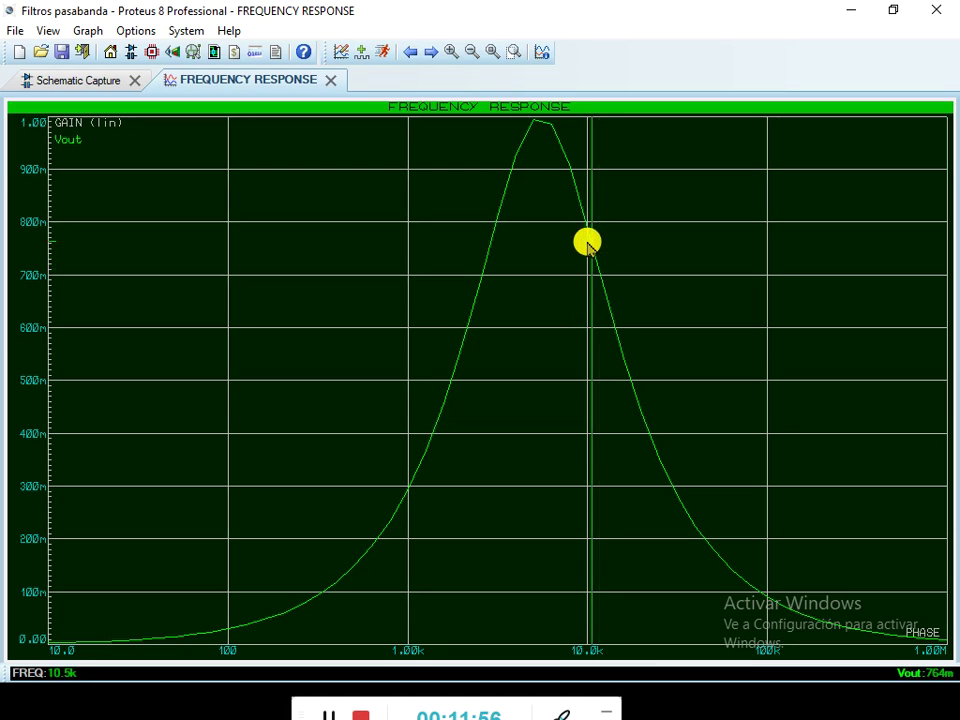
mouse_move(590, 242)
mouse_down()
mouse_move(601, 277)
mouse_move(597, 262)
mouse_up()
drag(598, 262, 600, 272)
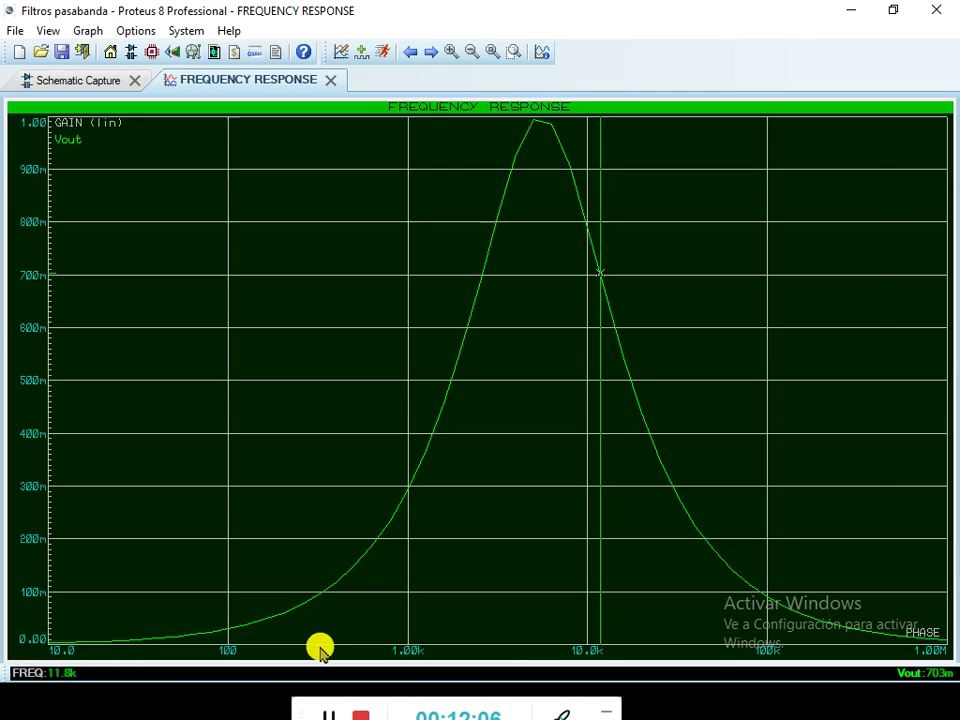
Review the relative error table in the PowerPoint slide show, then return to Proteus and close the maximized frequency response graph
key(alt+Tab)
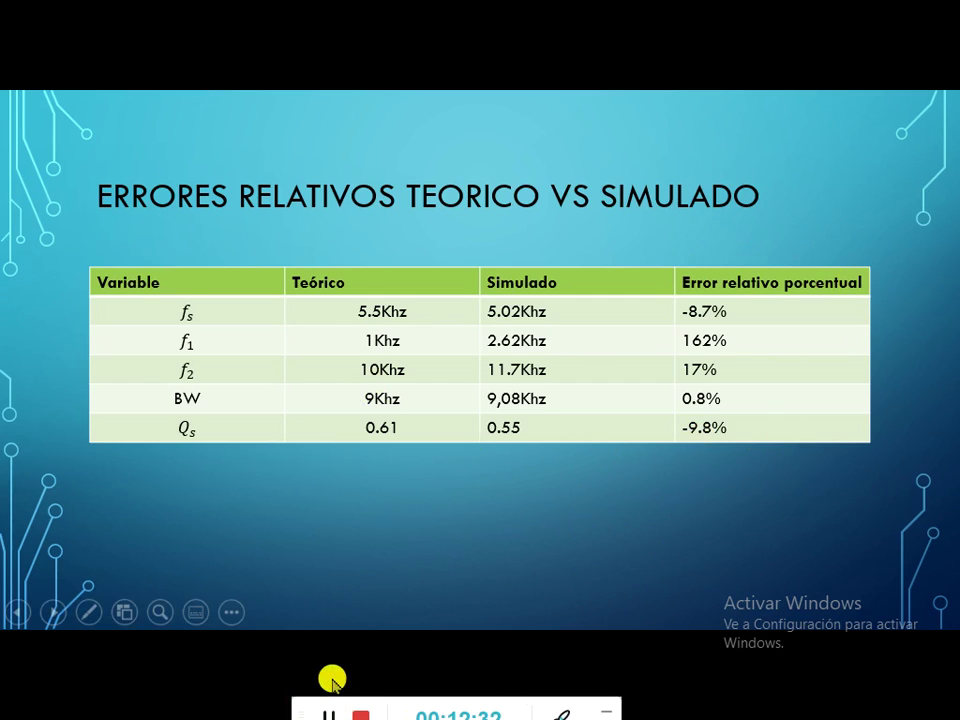
key(alt+Tab)
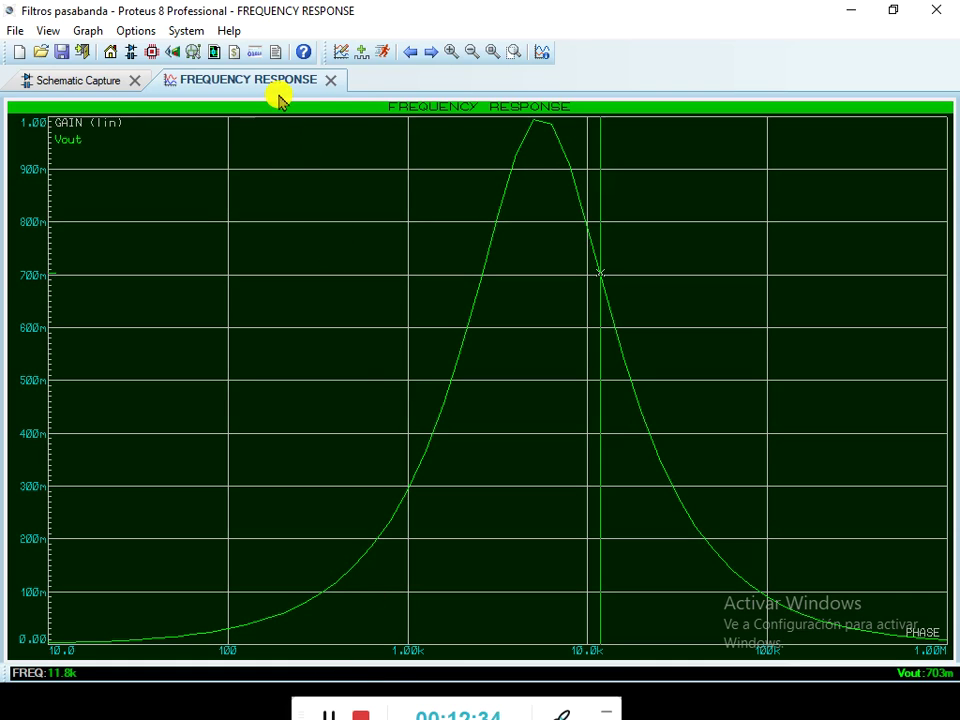
click(333, 80)
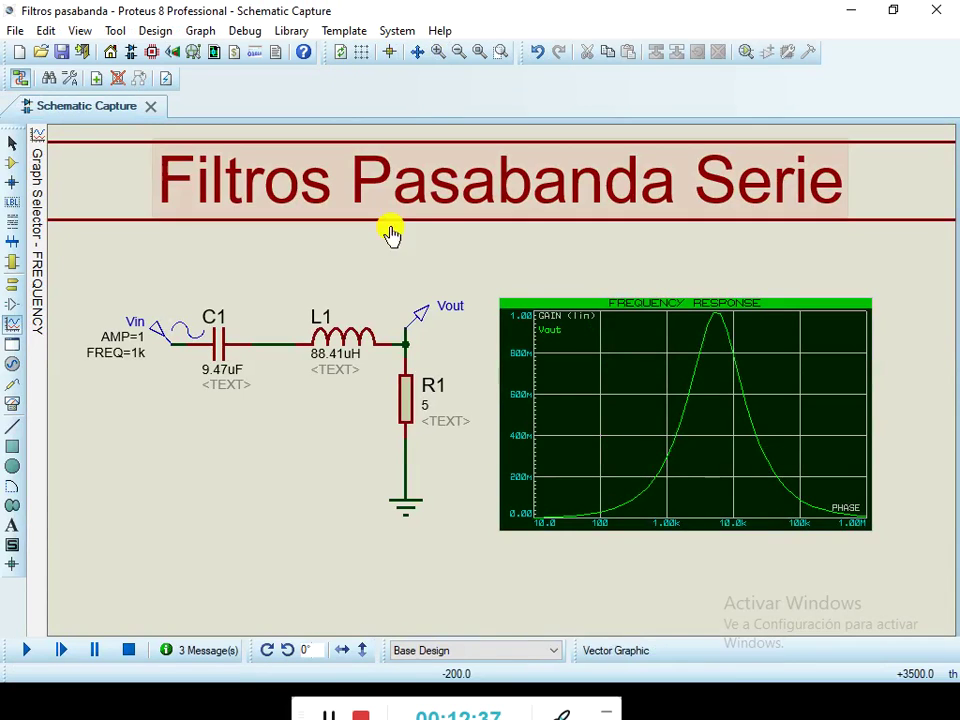
double_click(428, 398)
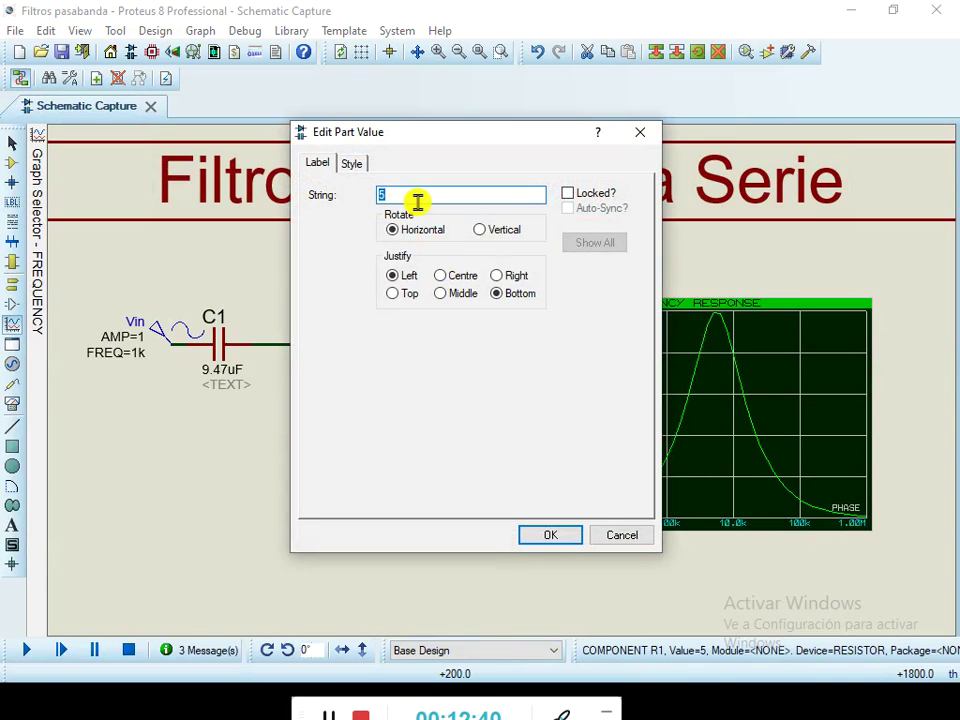
click(395, 194)
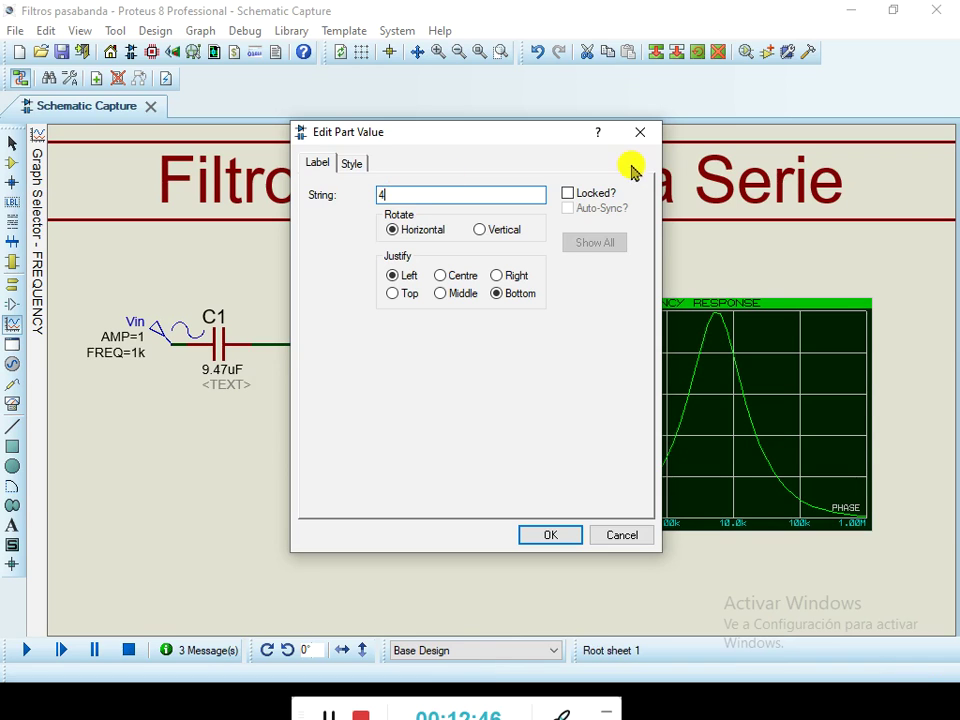
click(638, 133)
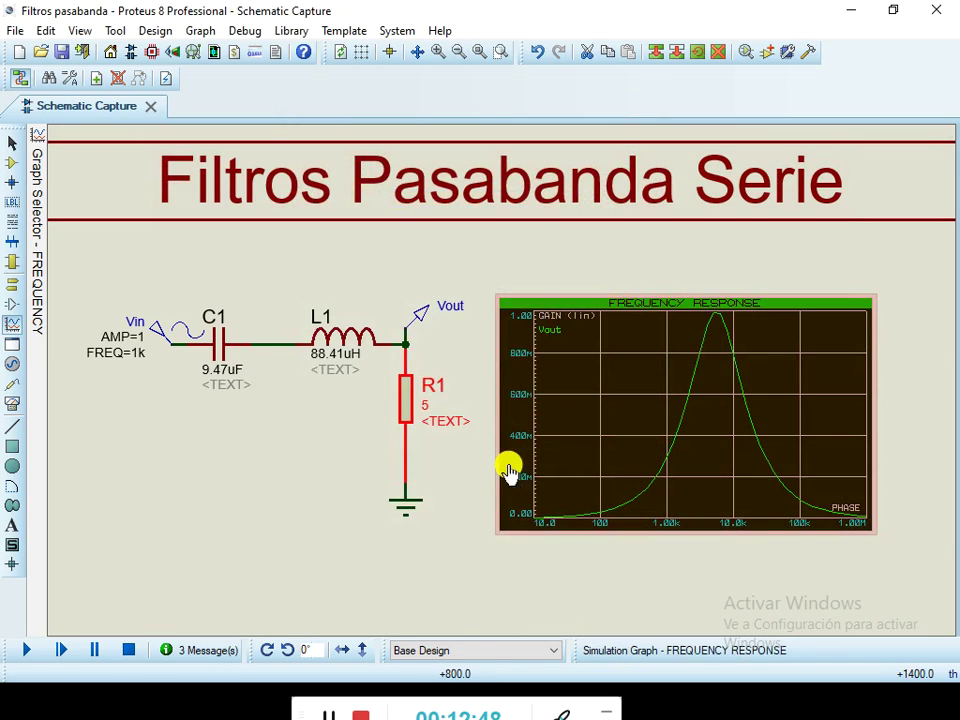
Set the value of resistor R1 to 4
double_click(428, 408)
click(398, 197)
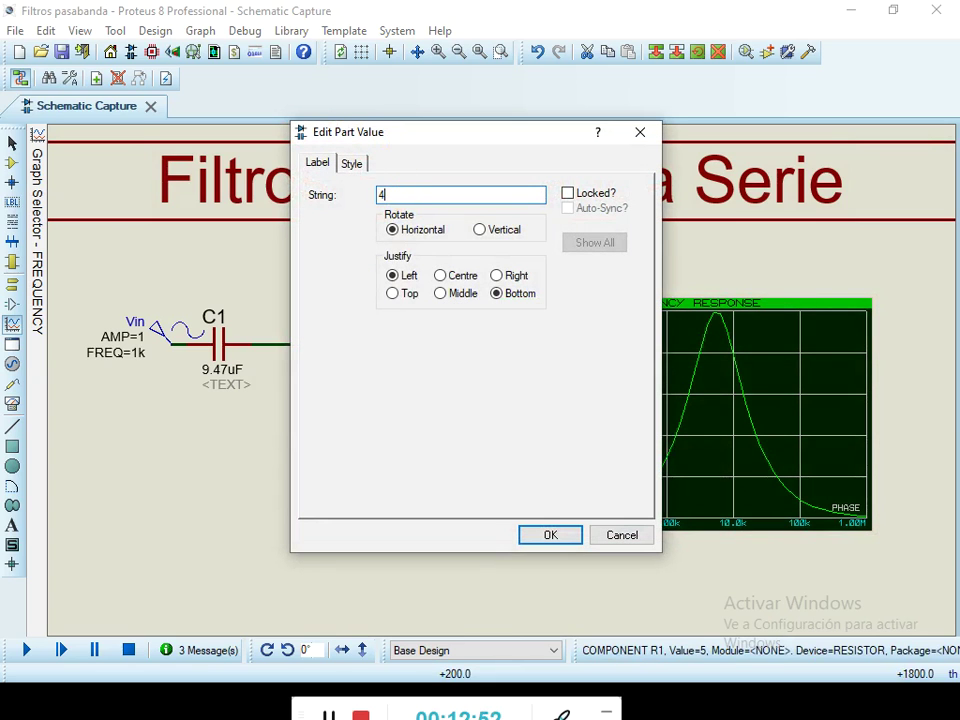
text(4)
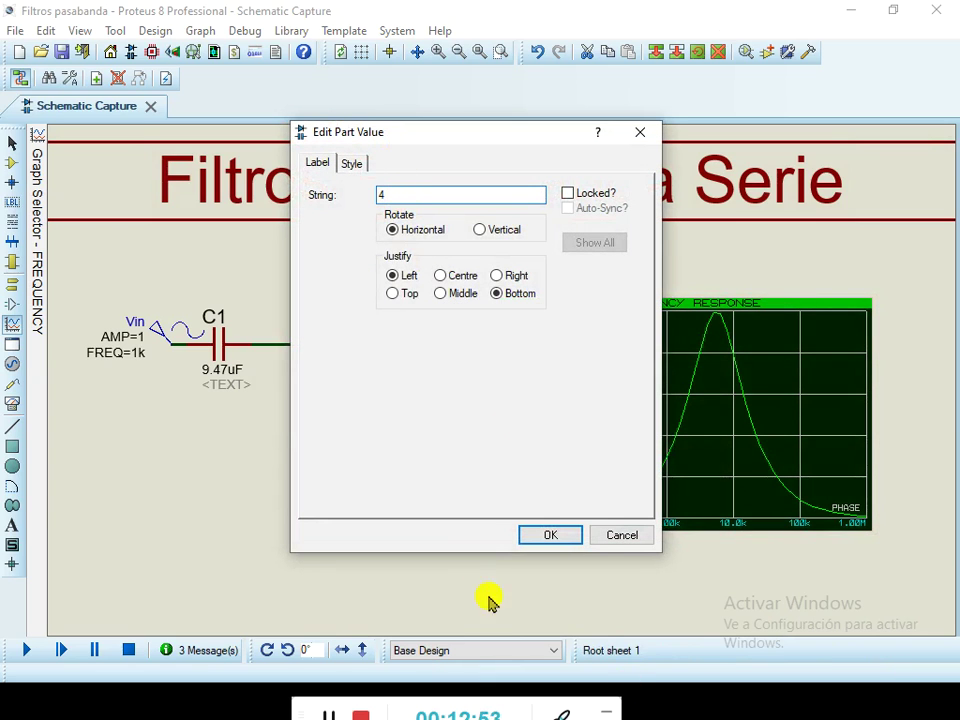
click(545, 535)
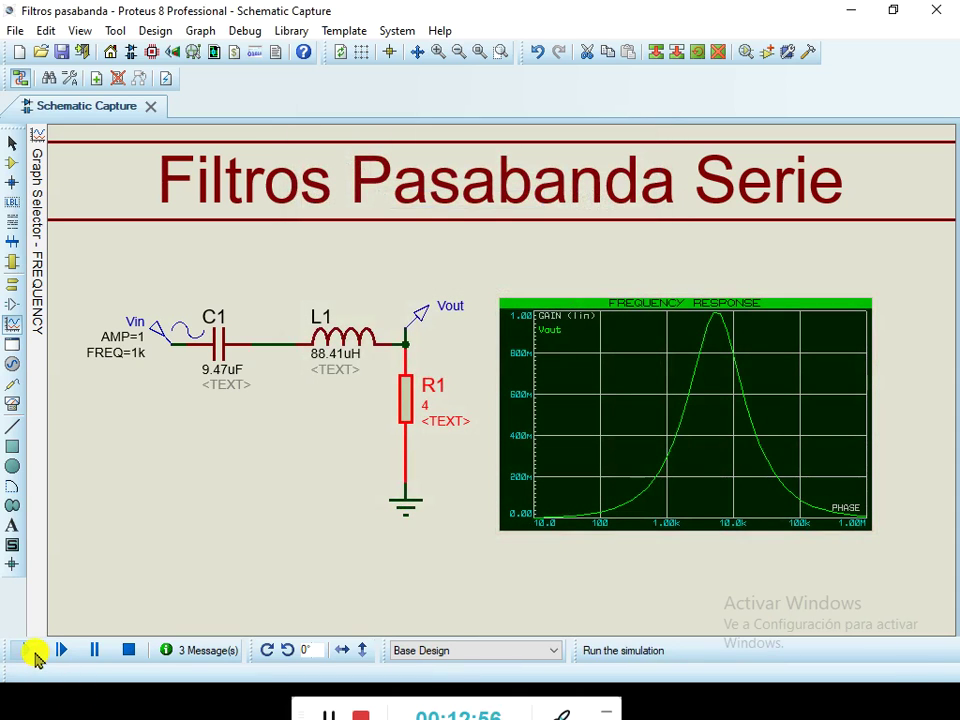
Run and stop the circuit simulation briefly, and resimulate the frequency response graph
click(33, 648)
click(128, 650)
click(756, 432)
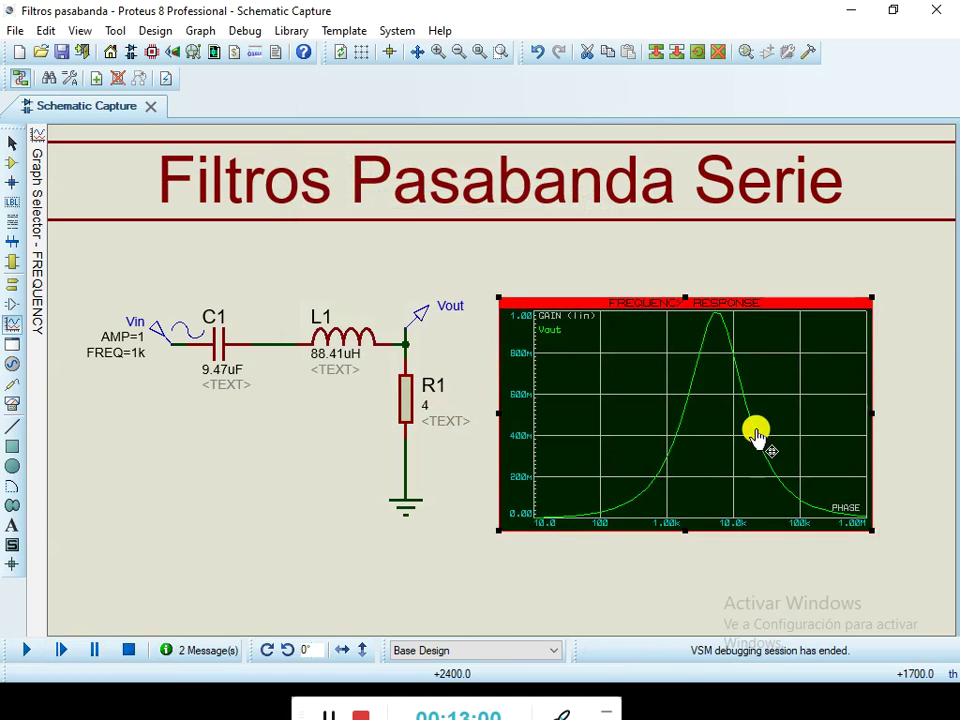
key(space)
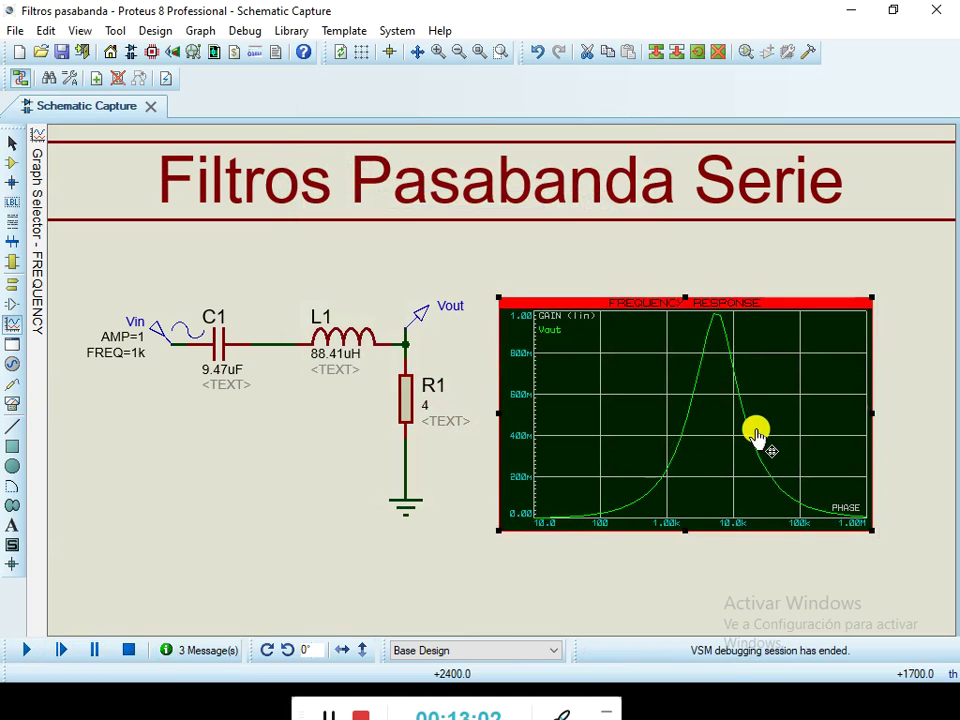
Maximize the frequency response graph, measure the lower cutoff frequency of Vout at a gain of about 707m, and close the maximized view
right_click(756, 432)
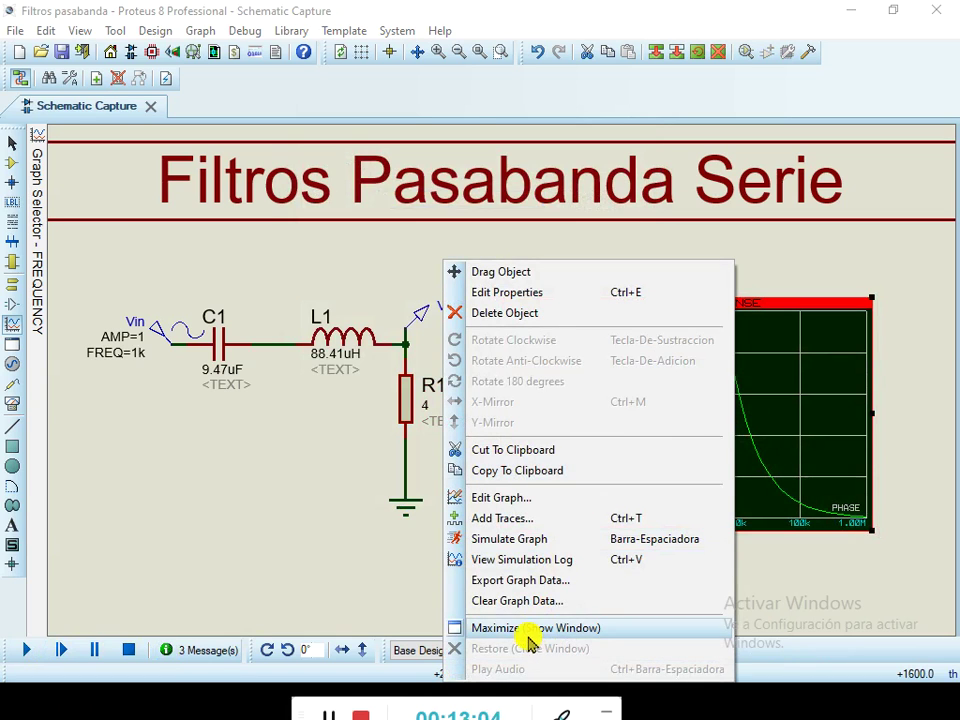
click(527, 628)
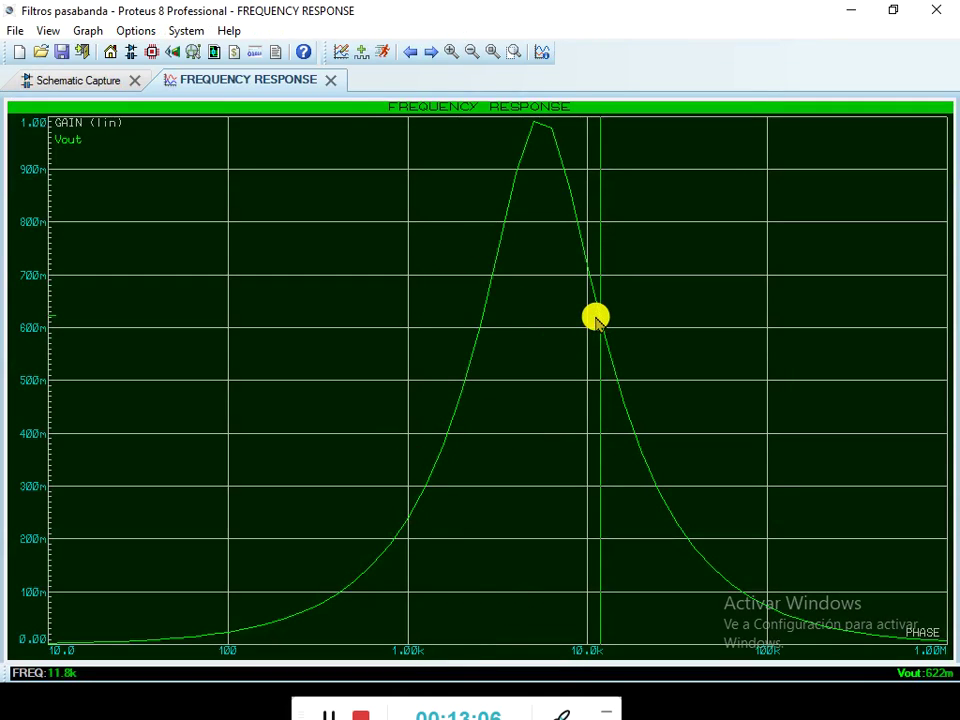
drag(596, 316, 491, 528)
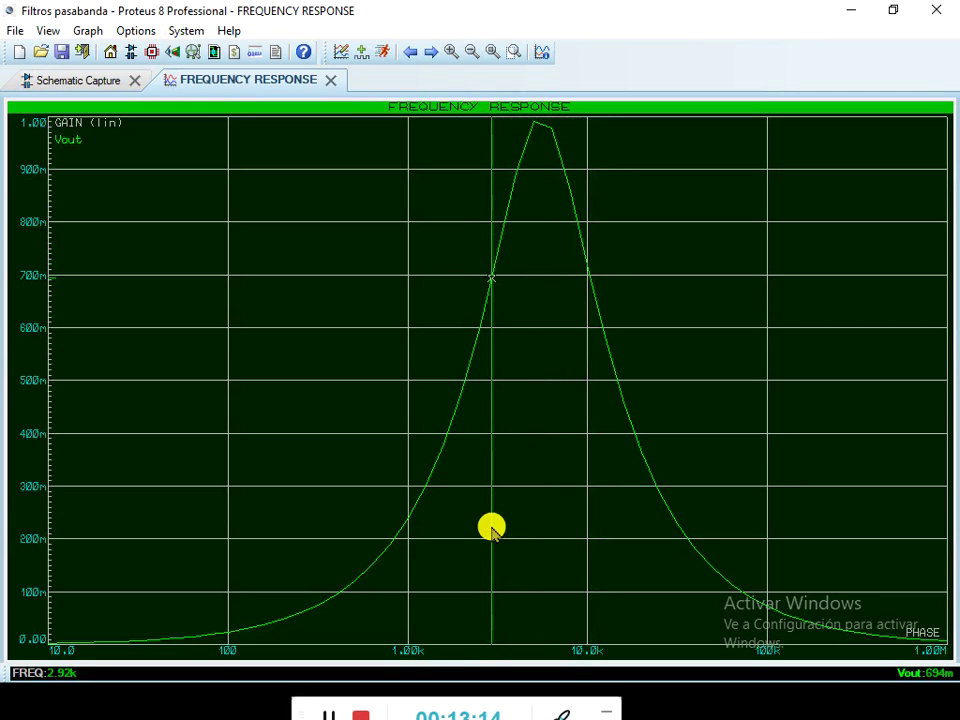
drag(489, 279, 493, 270)
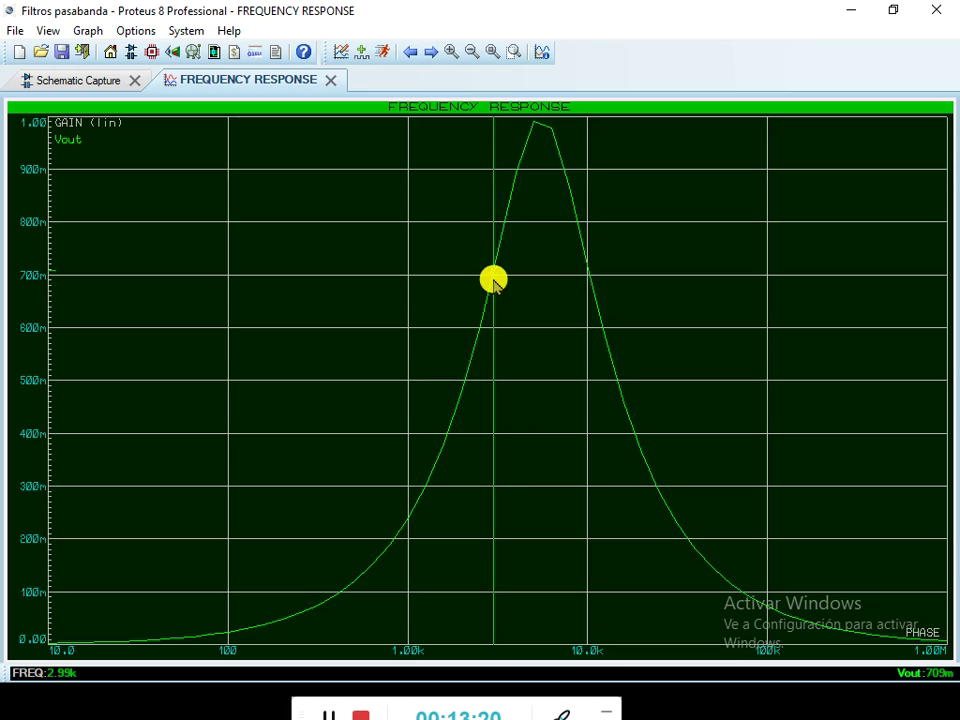
click(330, 80)
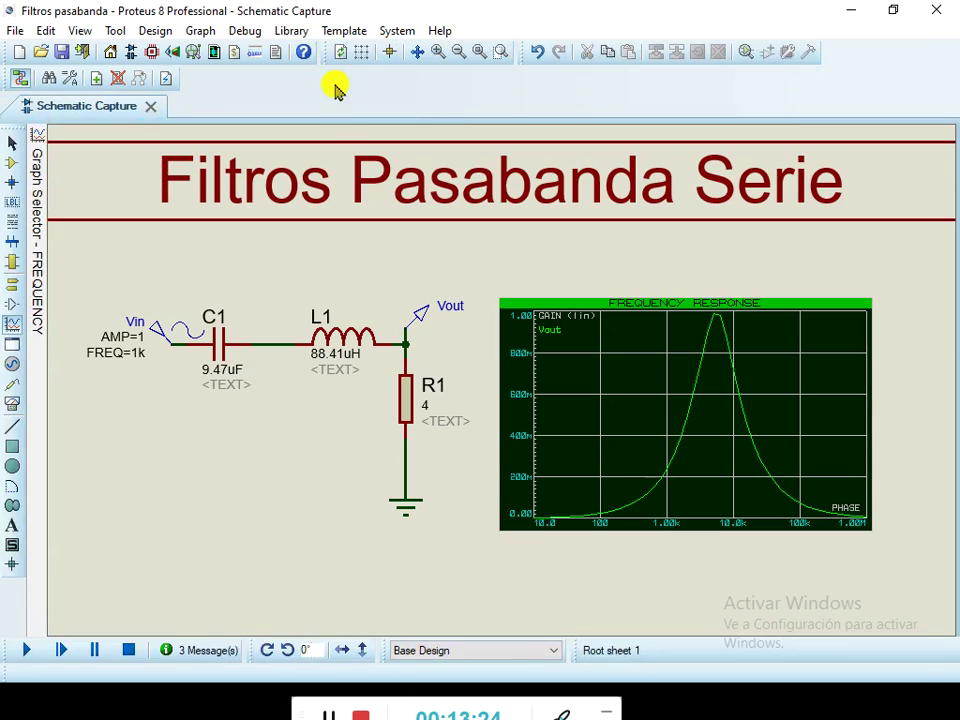